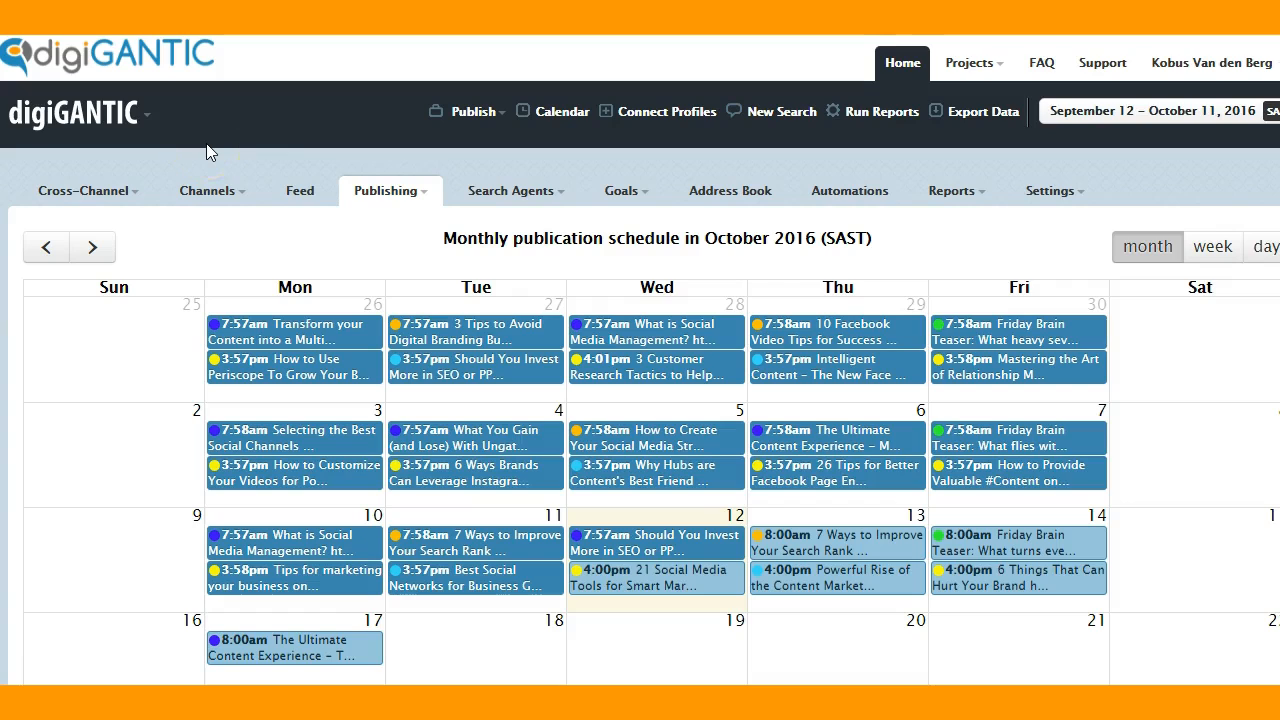
Examine the scheduled posts on the October 2016 publication calendar and the colour-coded content groups available for publishing.
left_click(424, 198)
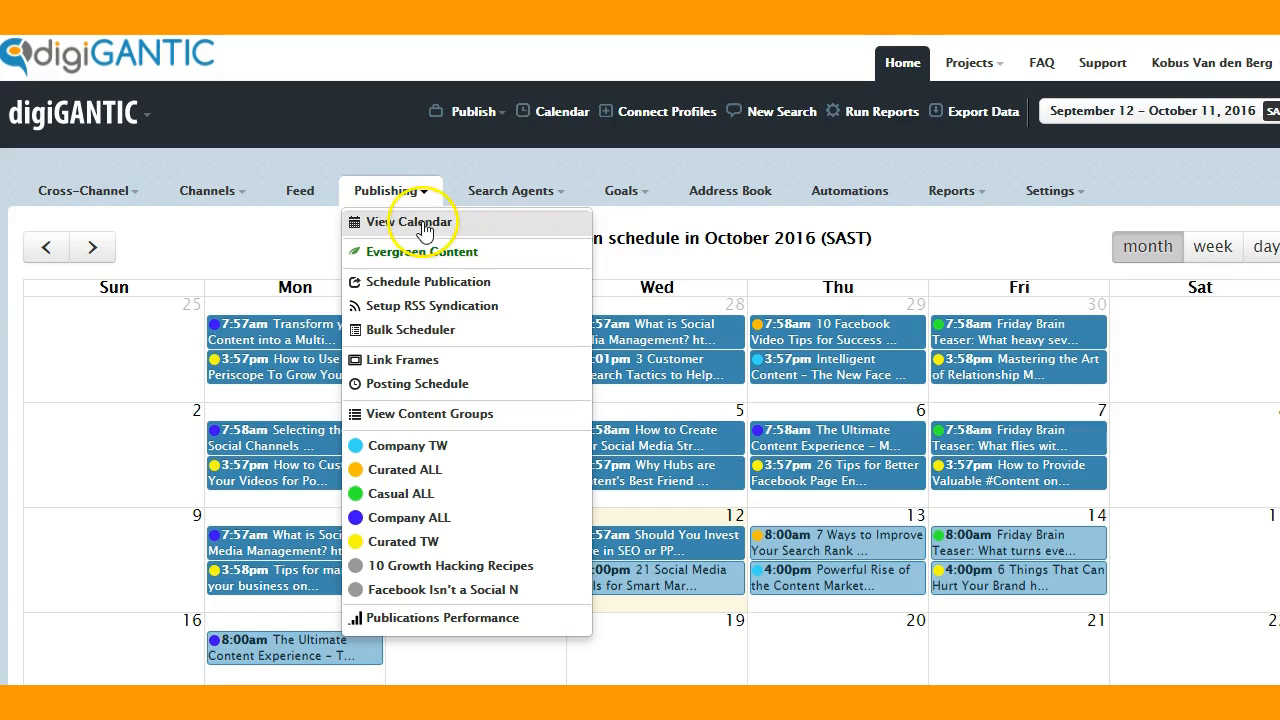
left_click(441, 150)
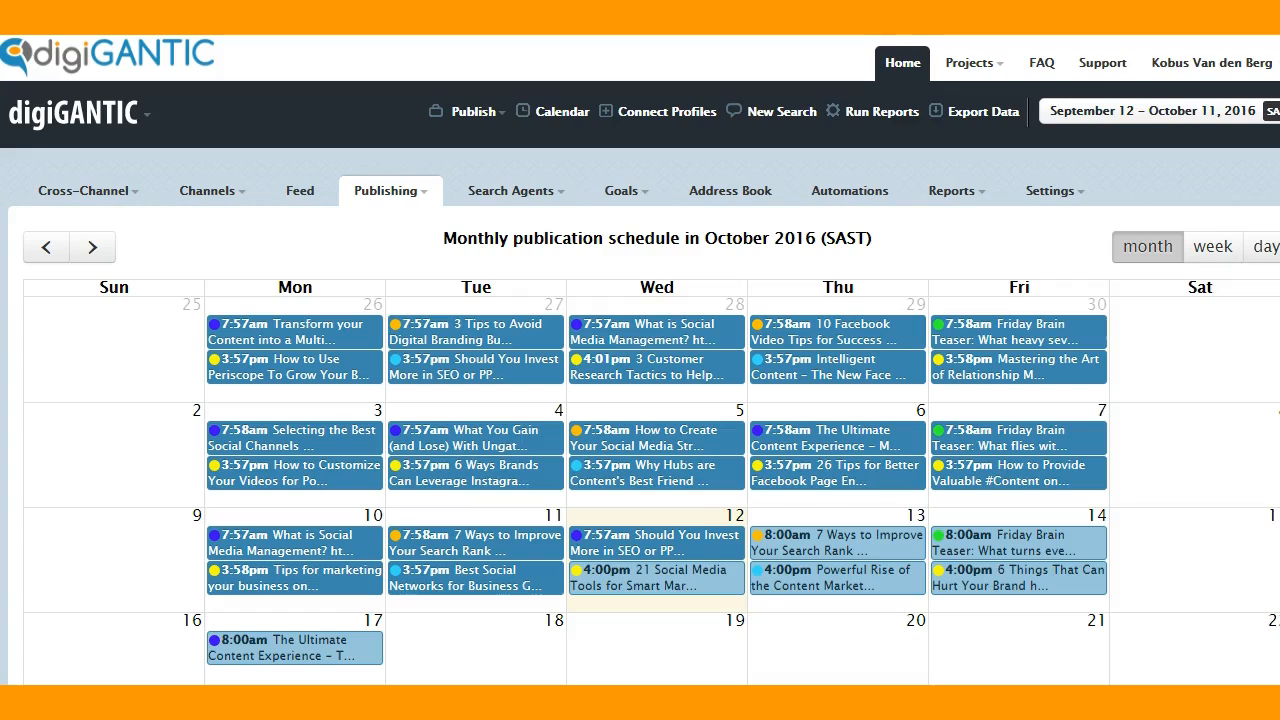
scroll(640, 400, "down", 2)
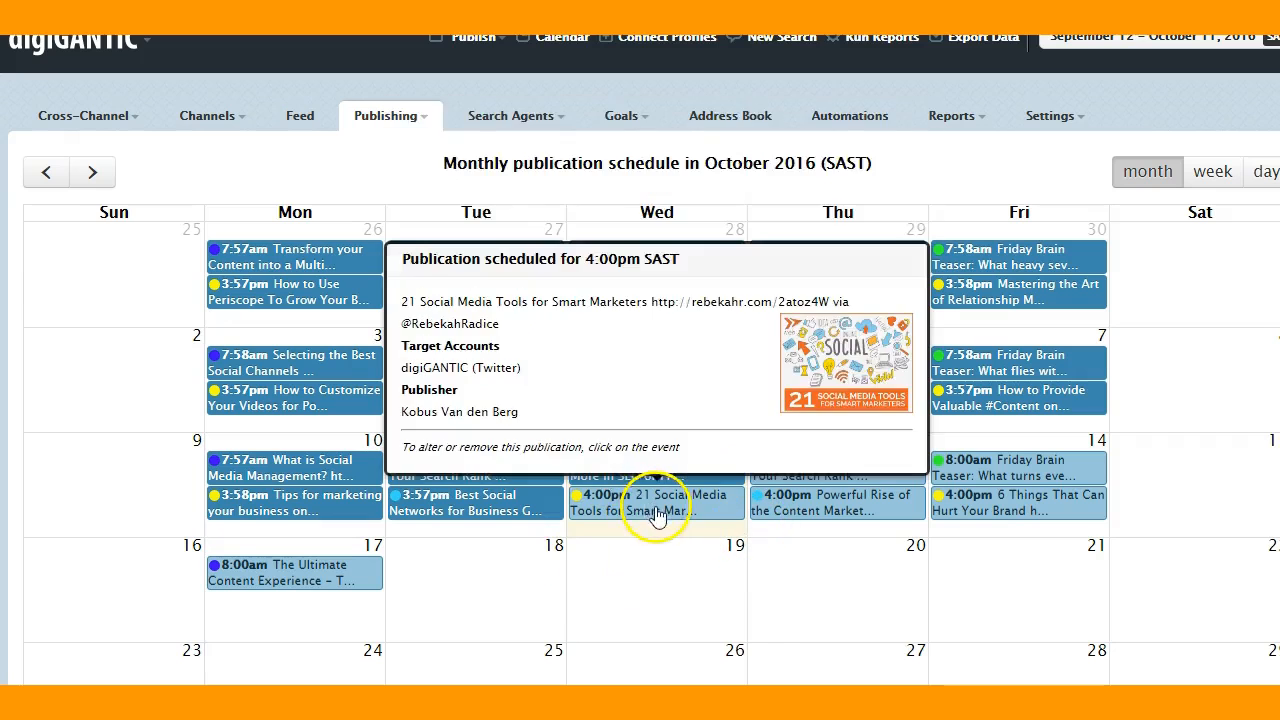
mouse_move(399, 500)
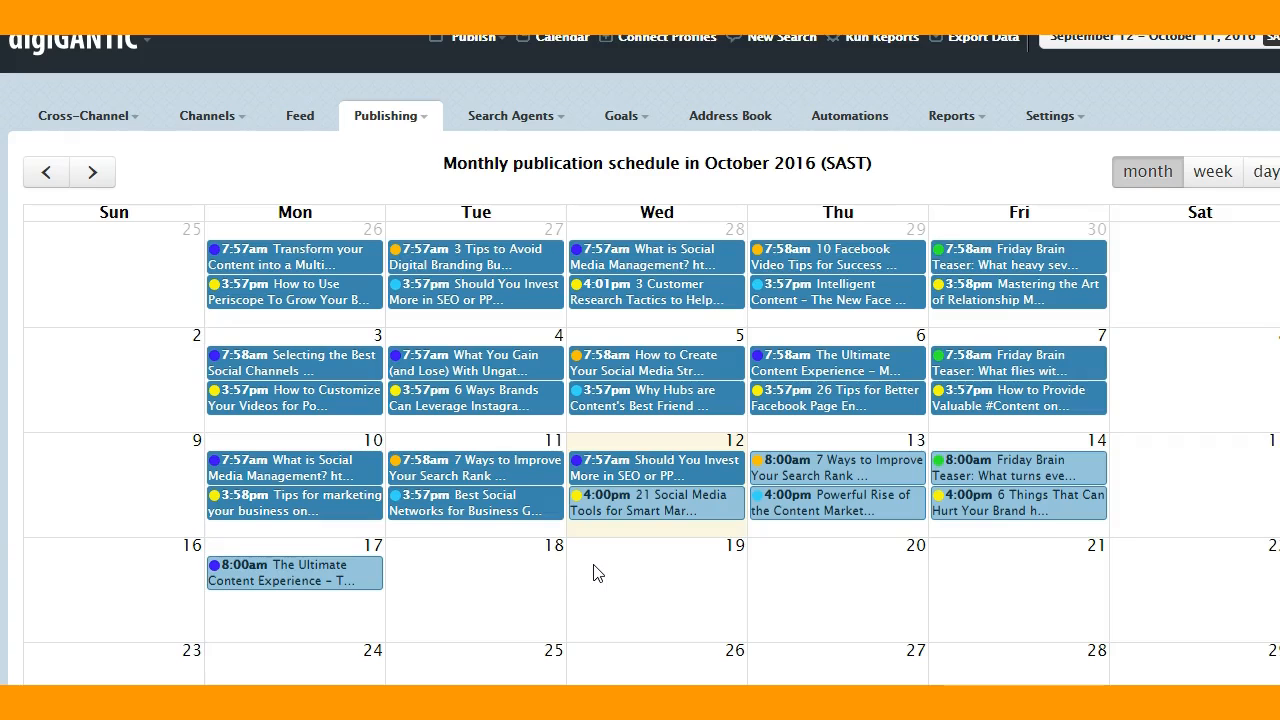
left_click(411, 118)
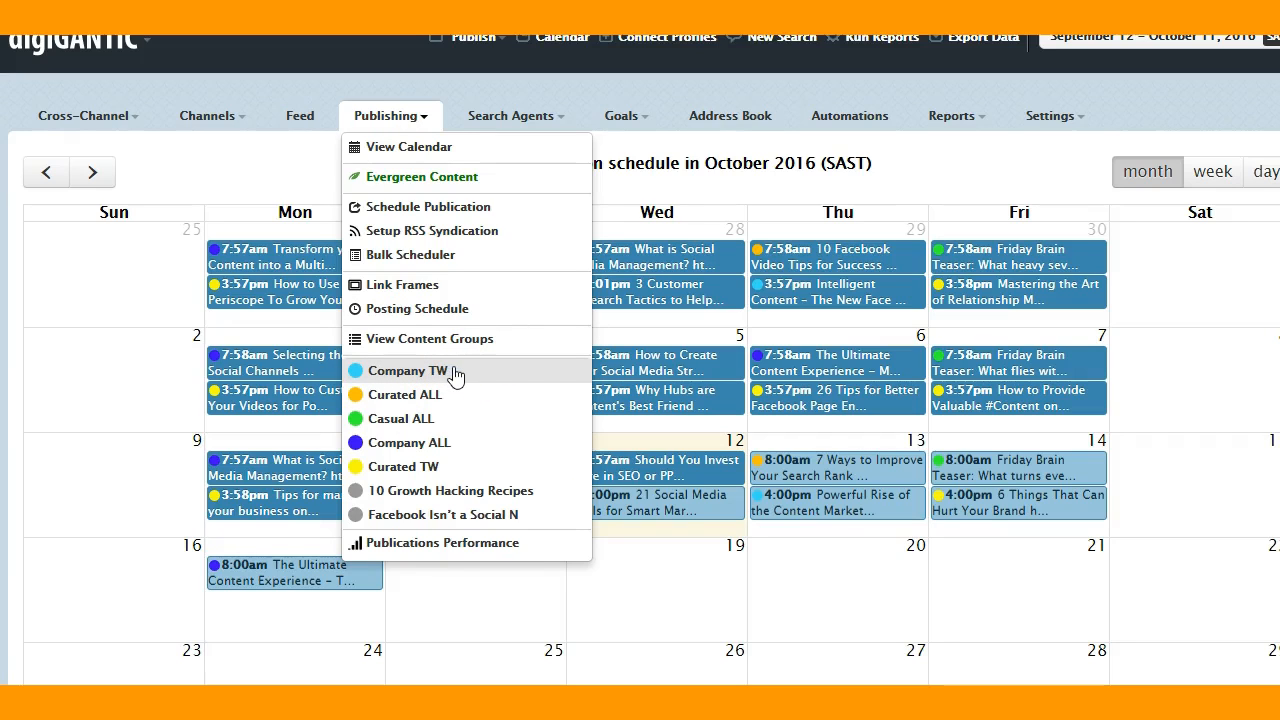
left_click(441, 448)
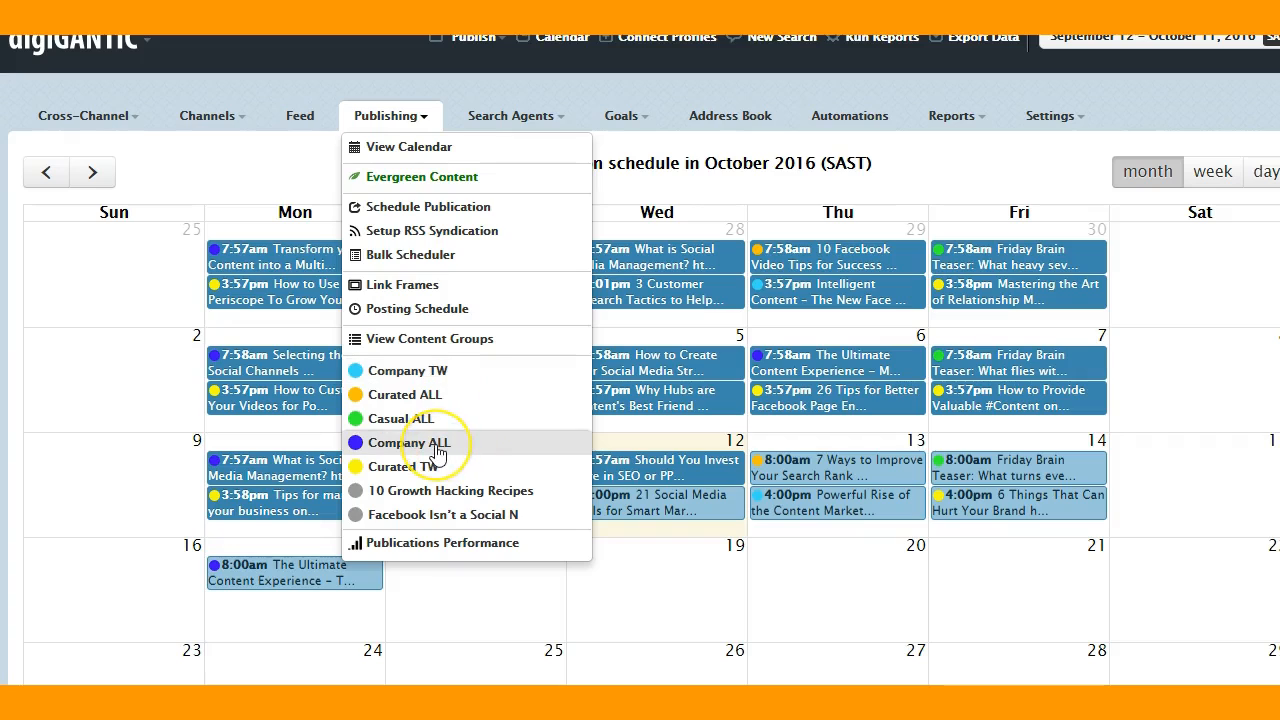
left_click(430, 402)
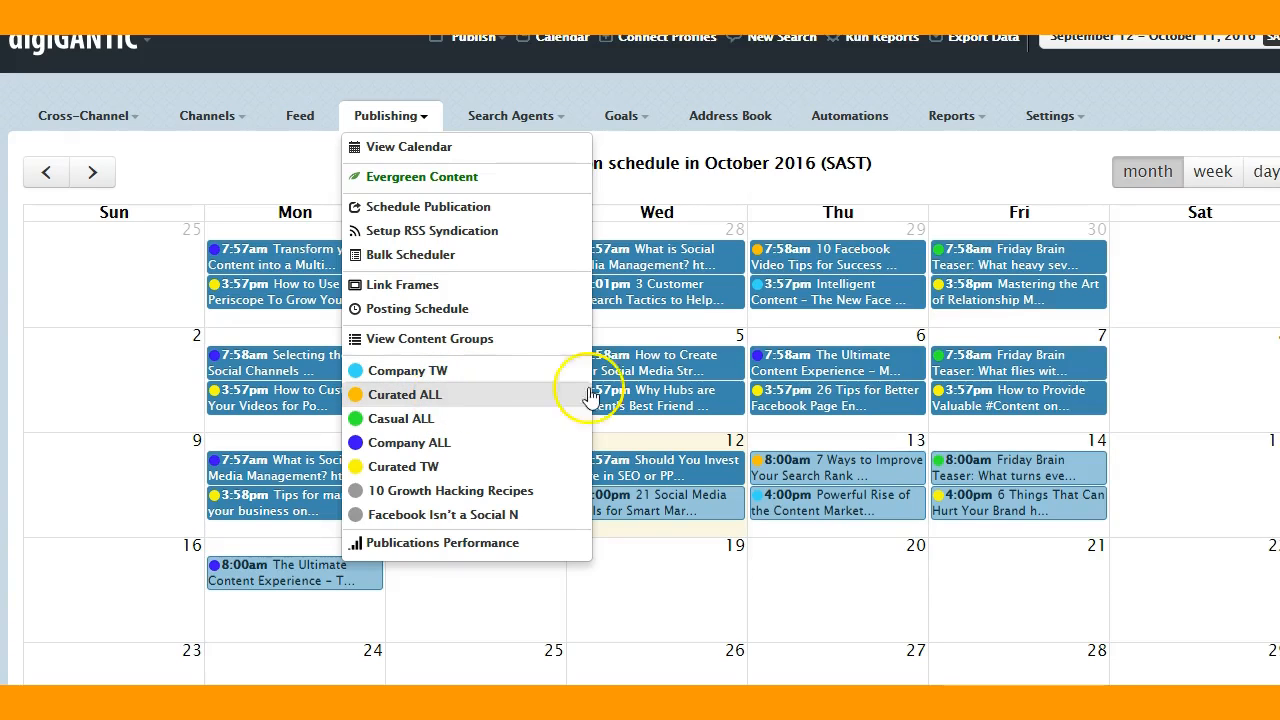
left_click(910, 185)
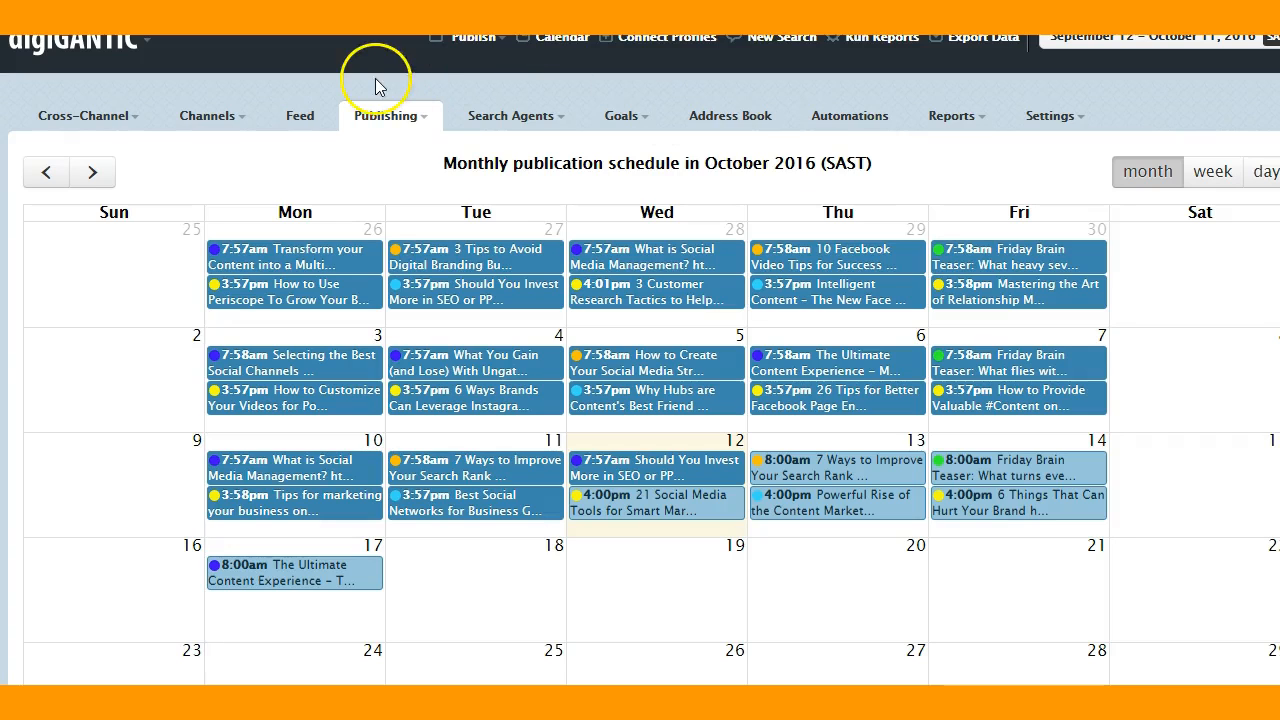
Start a new scheduled publication without a content group, just a post, and begin its message.
left_click(416, 117)
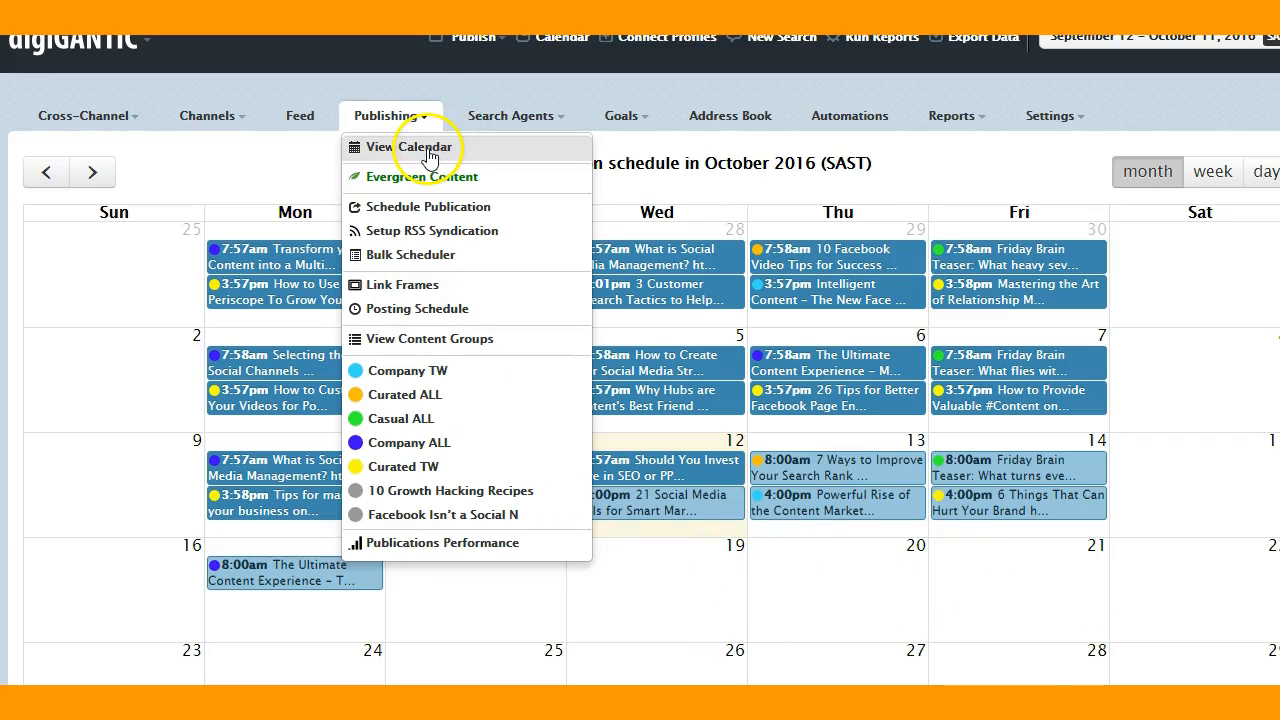
left_click(427, 212)
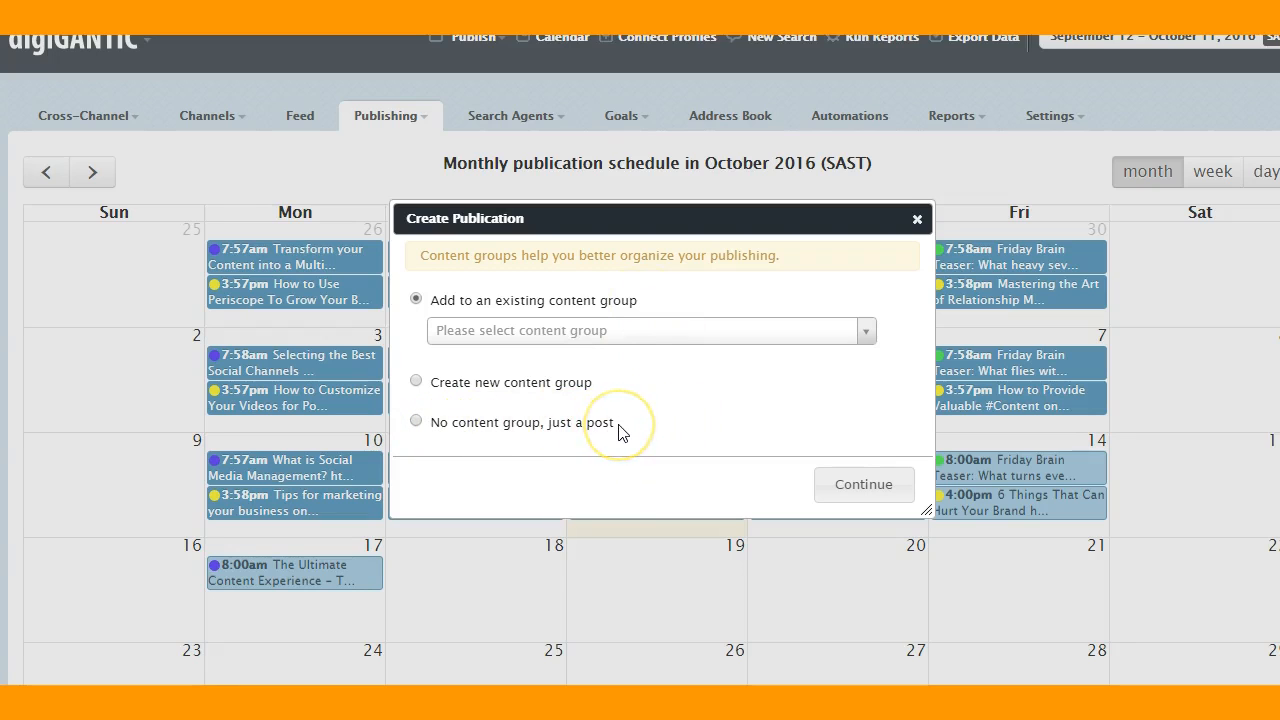
left_click(416, 422)
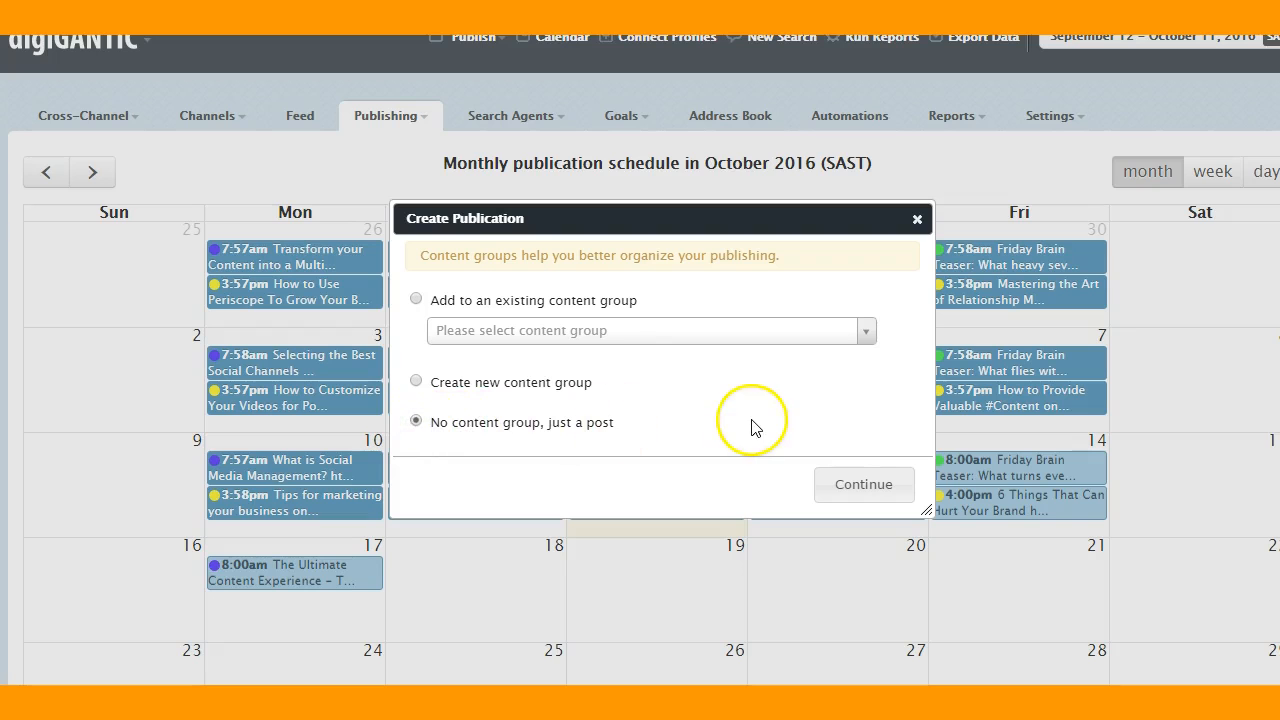
left_click(881, 490)
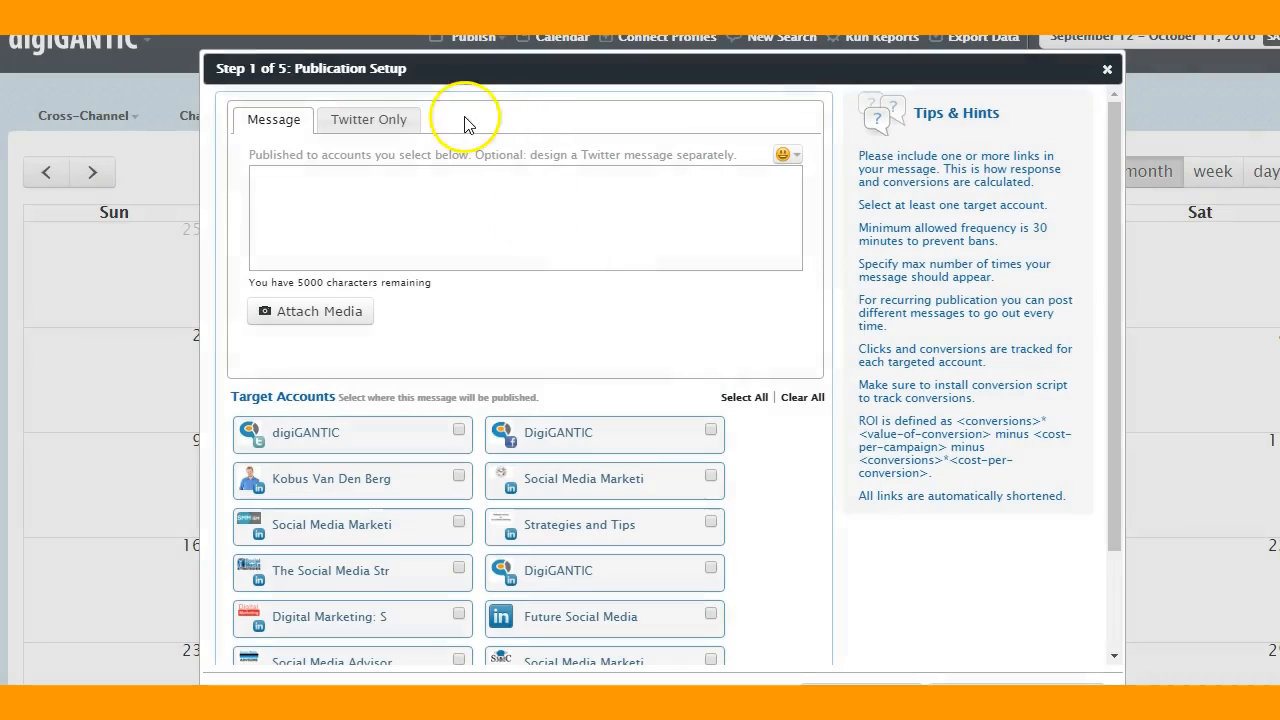
left_click(397, 205)
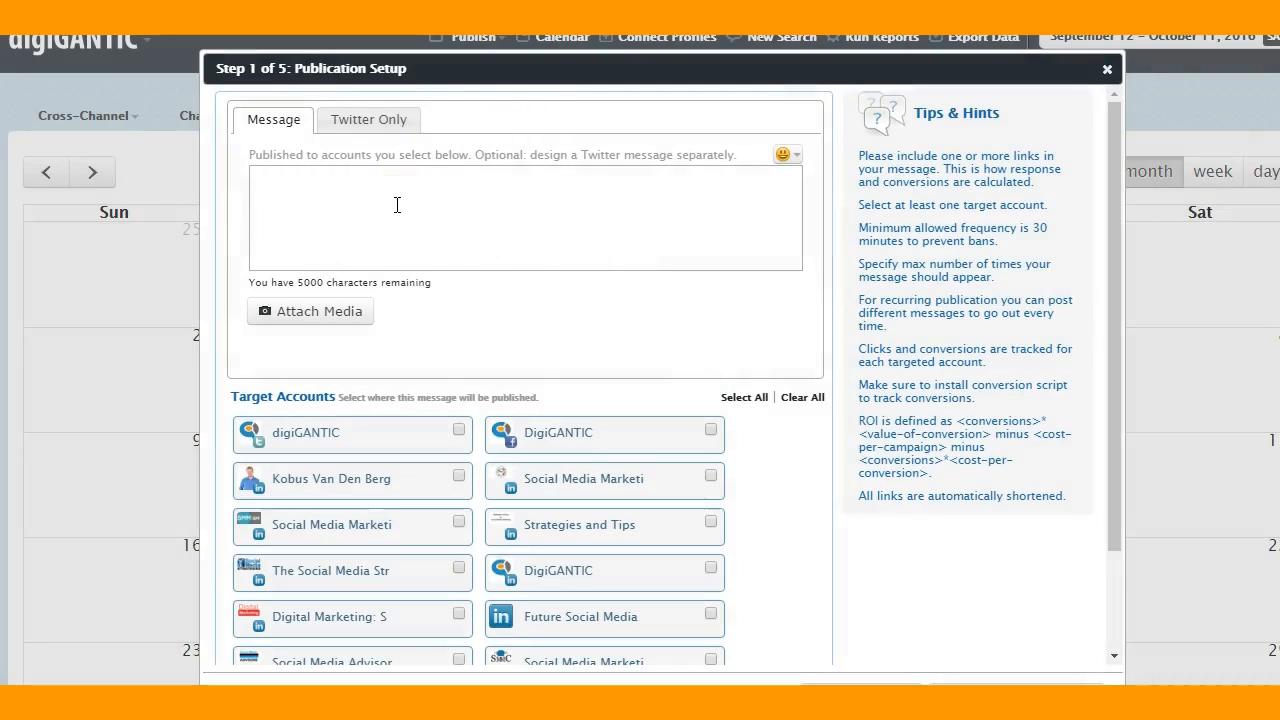
left_click(282, 177)
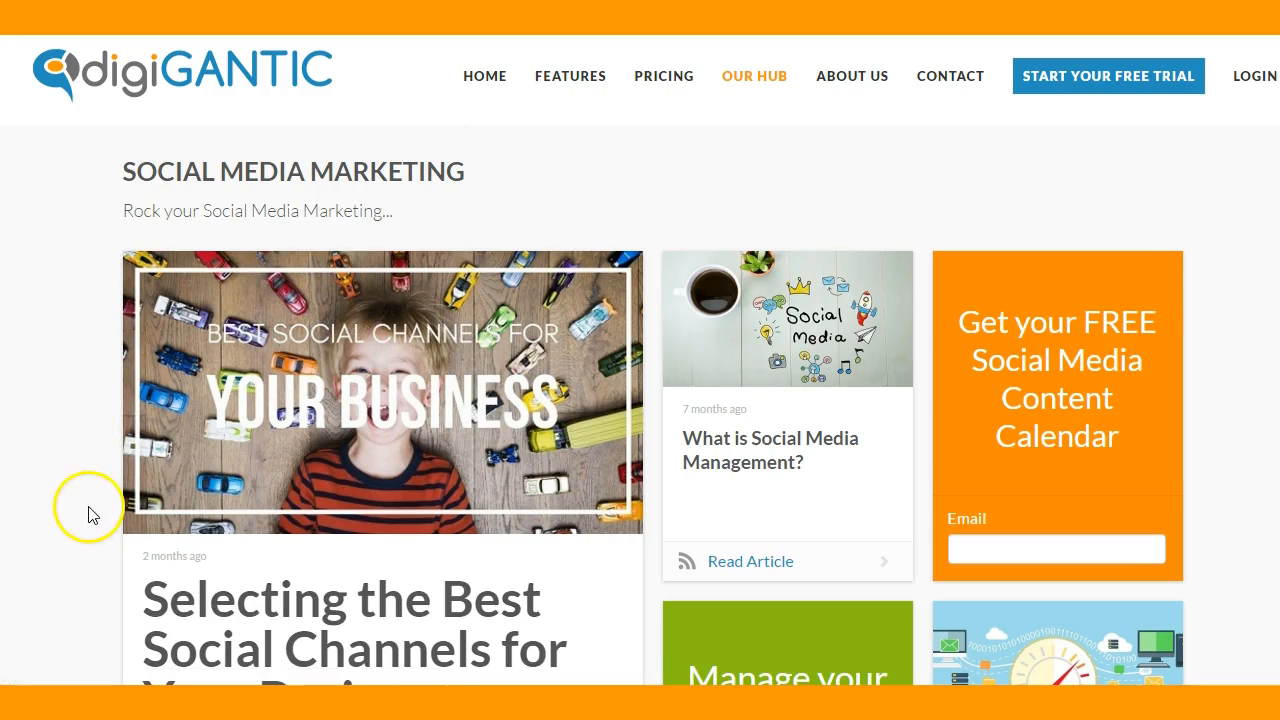
Copy the Twitter share text and link of the article "Selecting the Best Social Channels for Your Business" from the digiGANTIC hub.
scroll(436, 233, "down", 3)
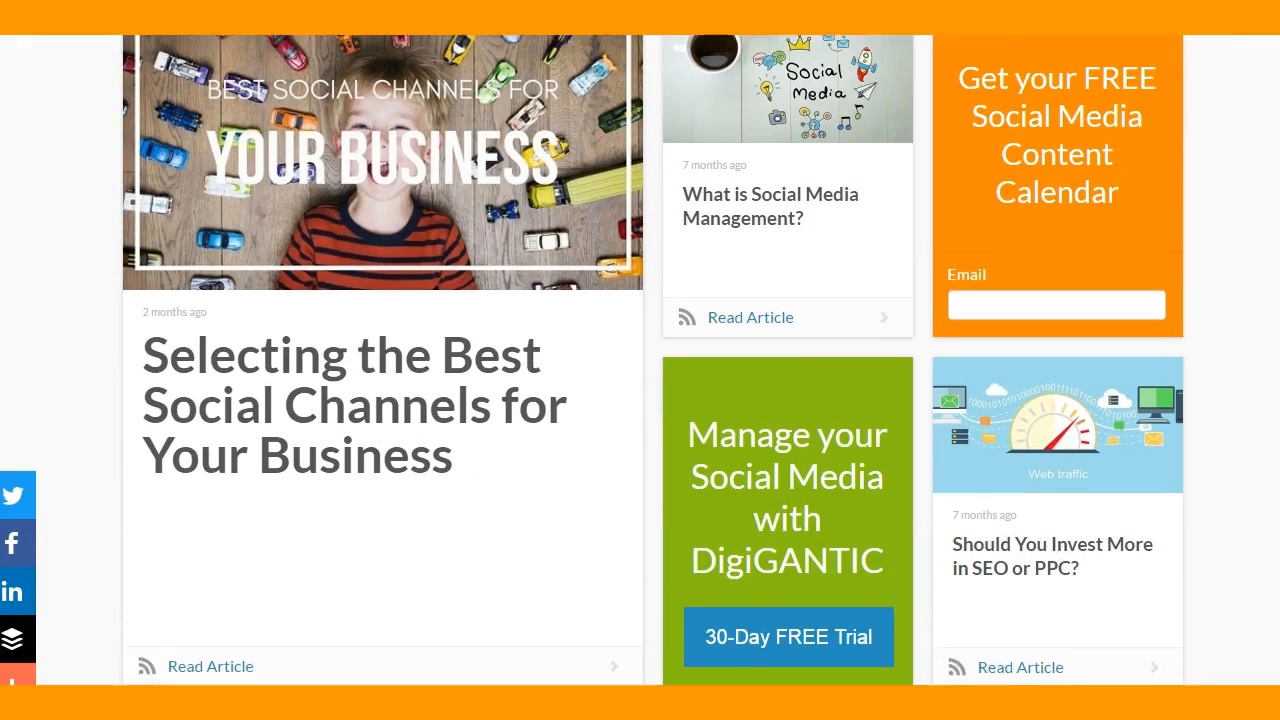
left_click(293, 624)
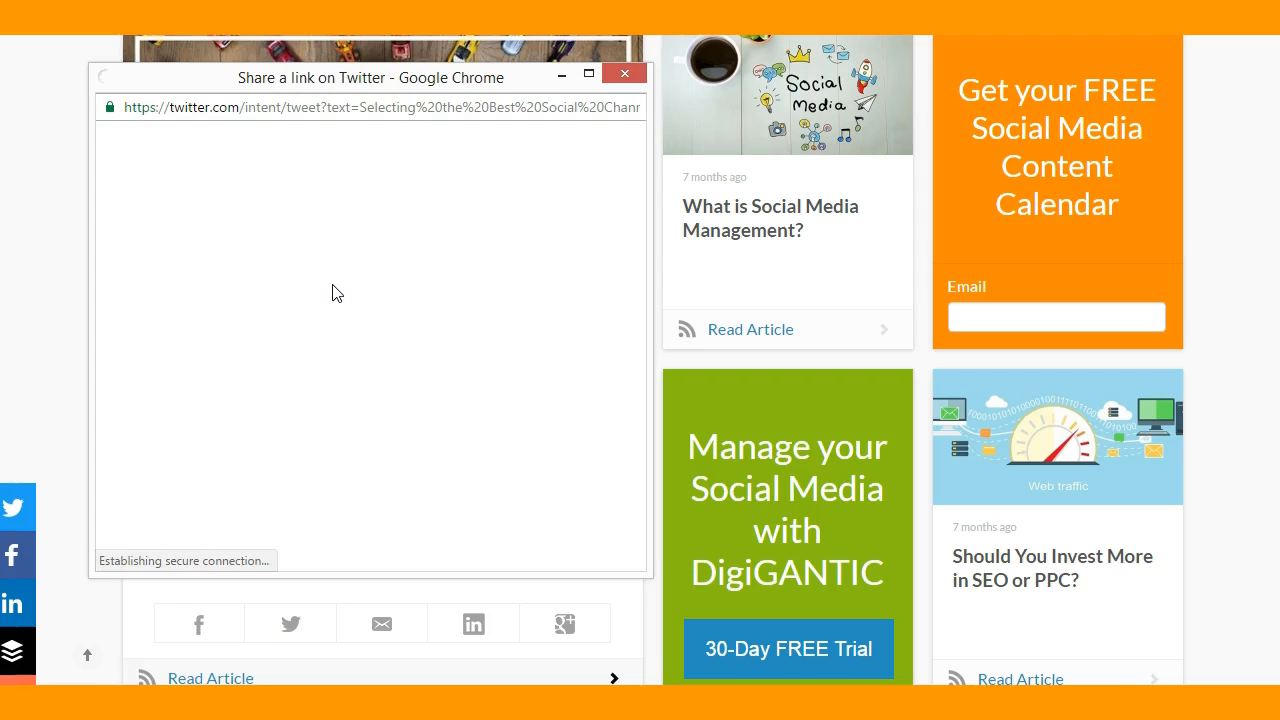
triple_click(126, 236)
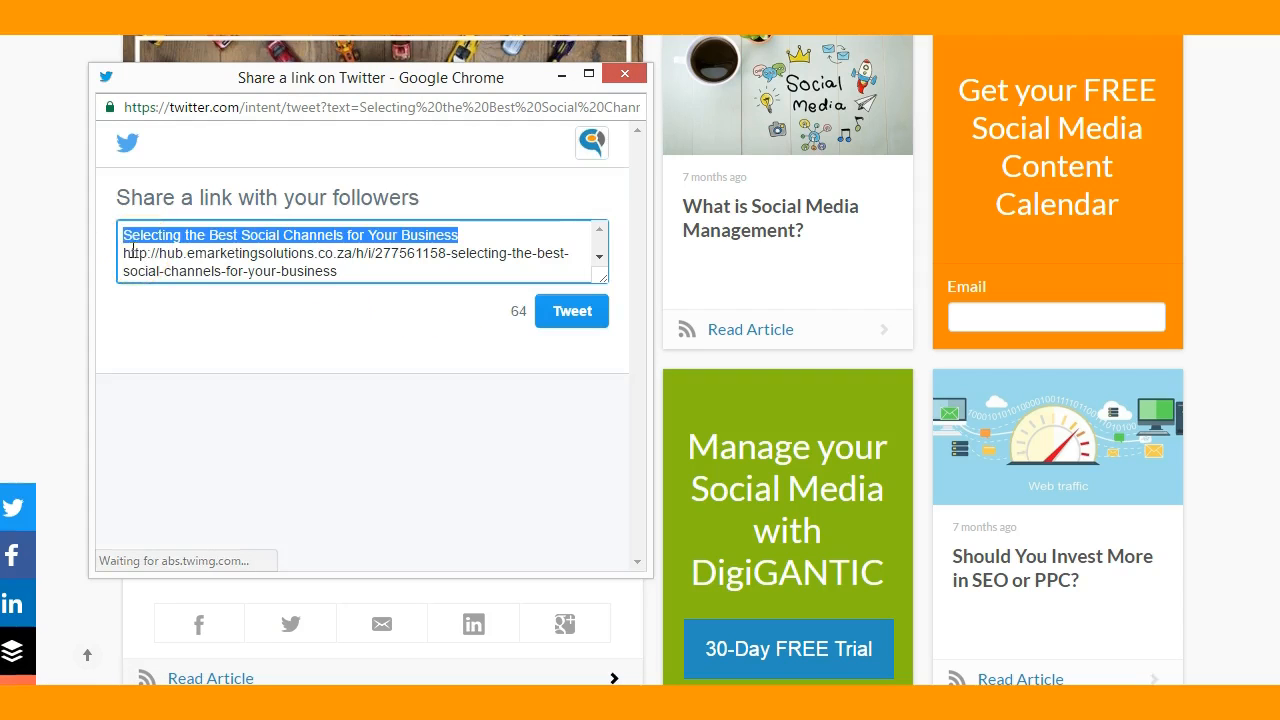
key("ctrl+a")
key("ctrl+c")
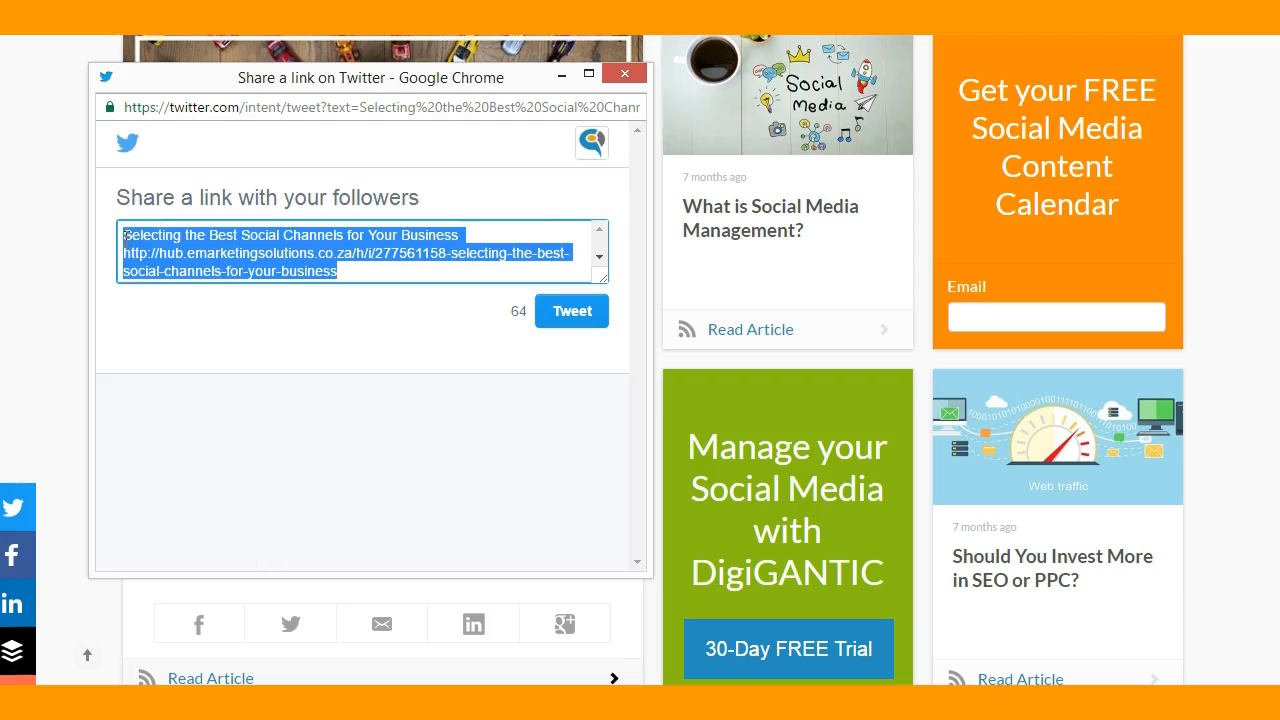
left_click(624, 74)
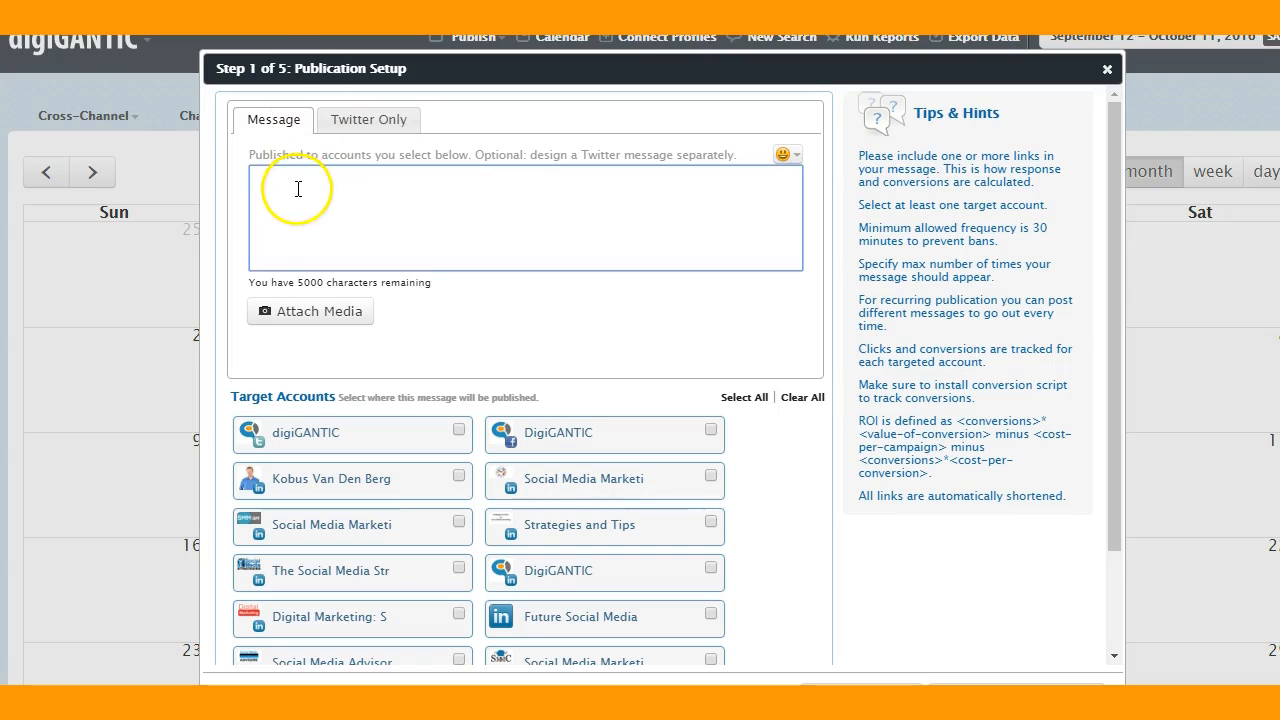
Paste the copied article title and link into the publication's main message.
left_click(298, 189)
key("ctrl+v")
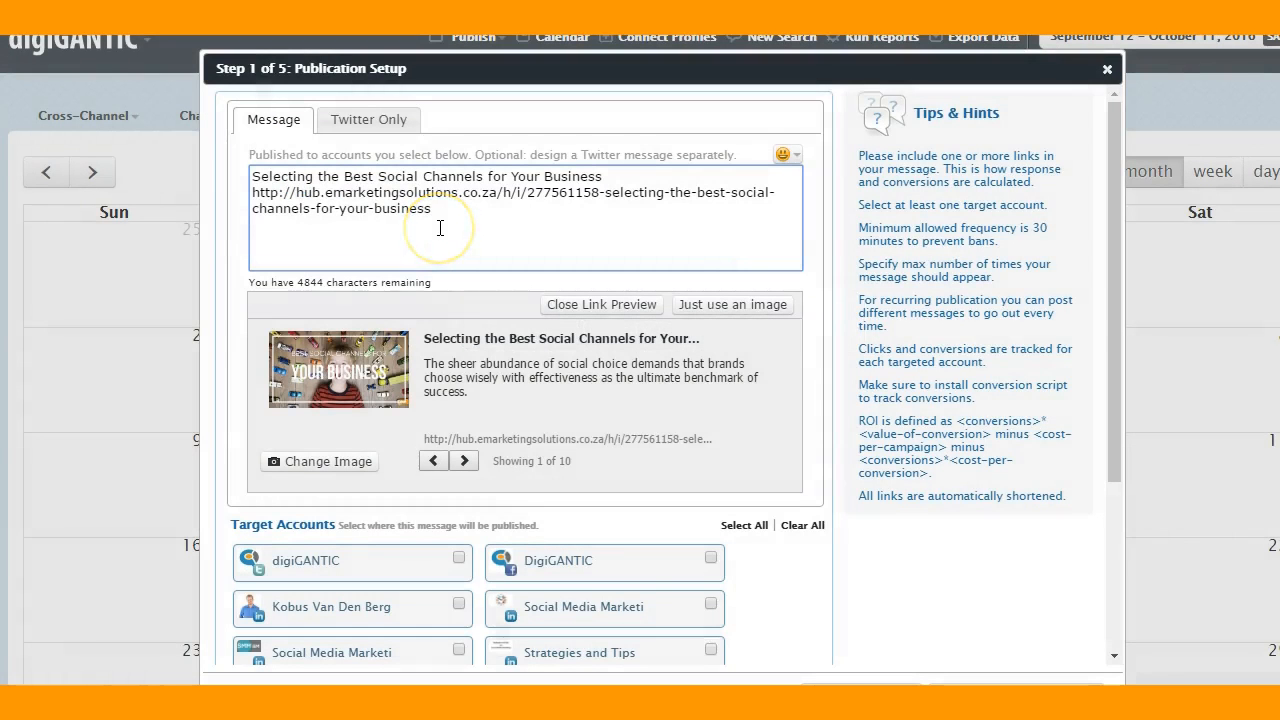
left_click(440, 228)
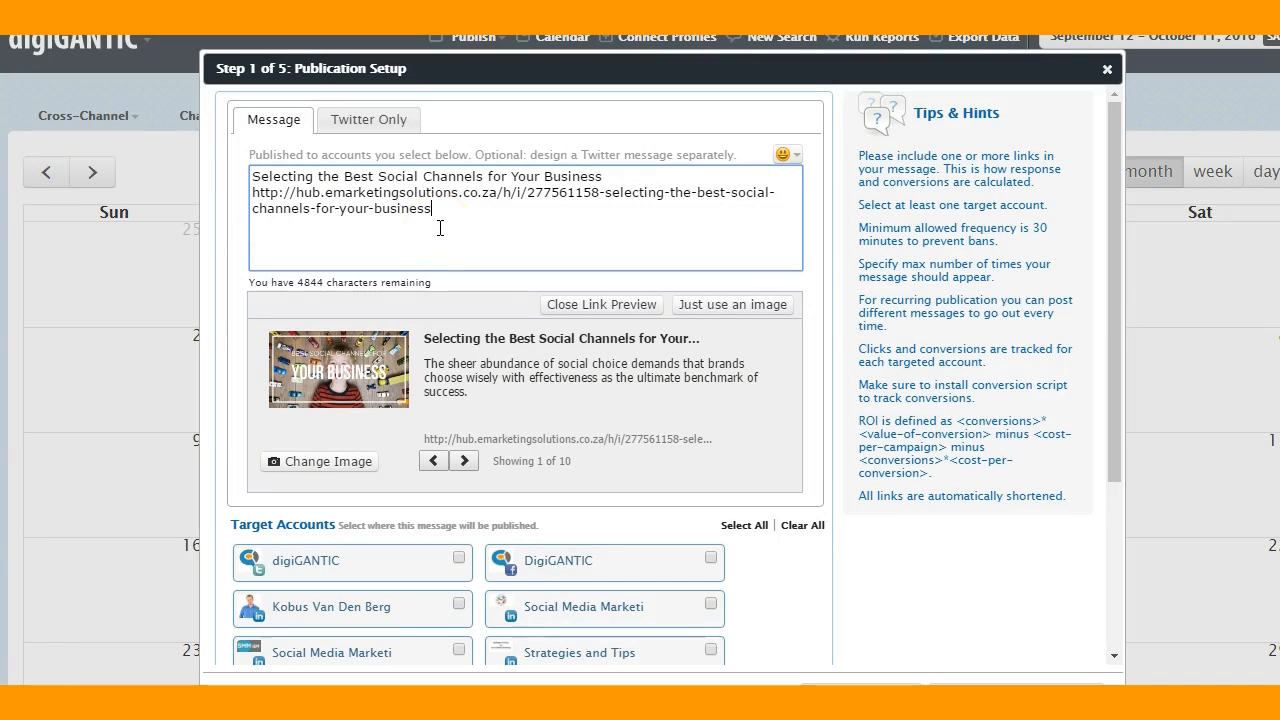
Check the separate Twitter-only message and the editable title and description of the link preview.
left_click(373, 120)
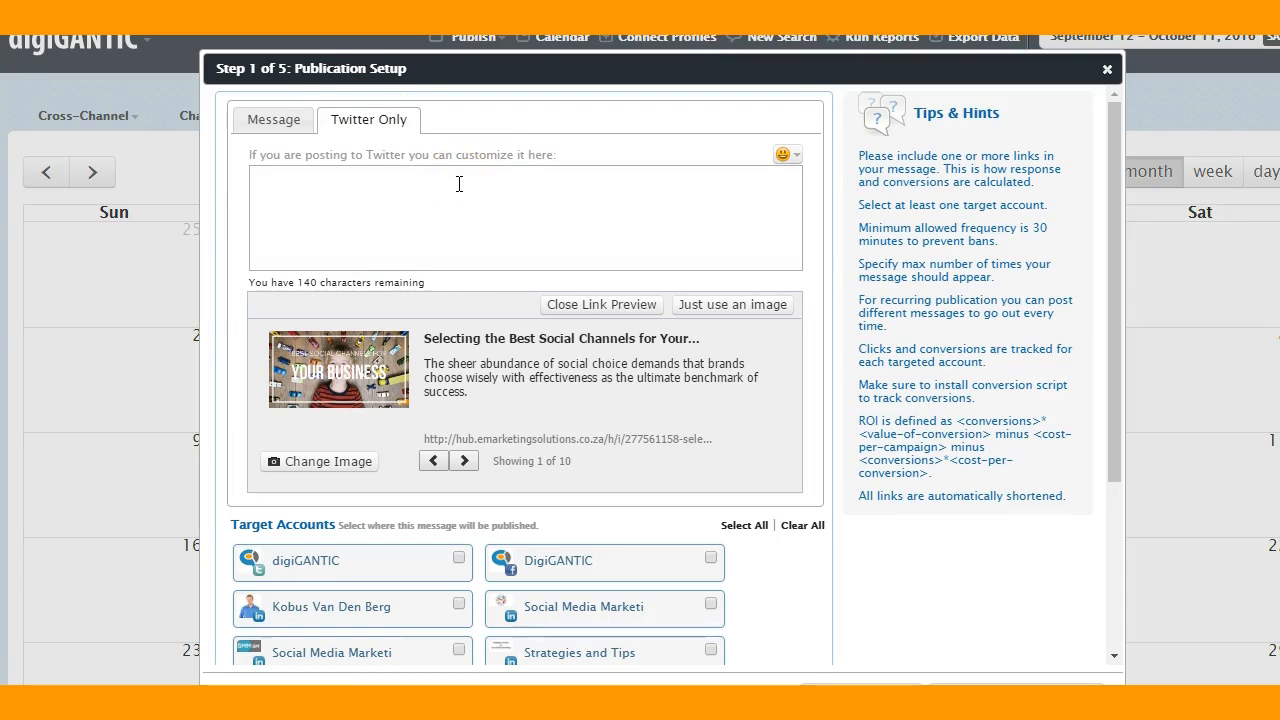
left_click(276, 126)
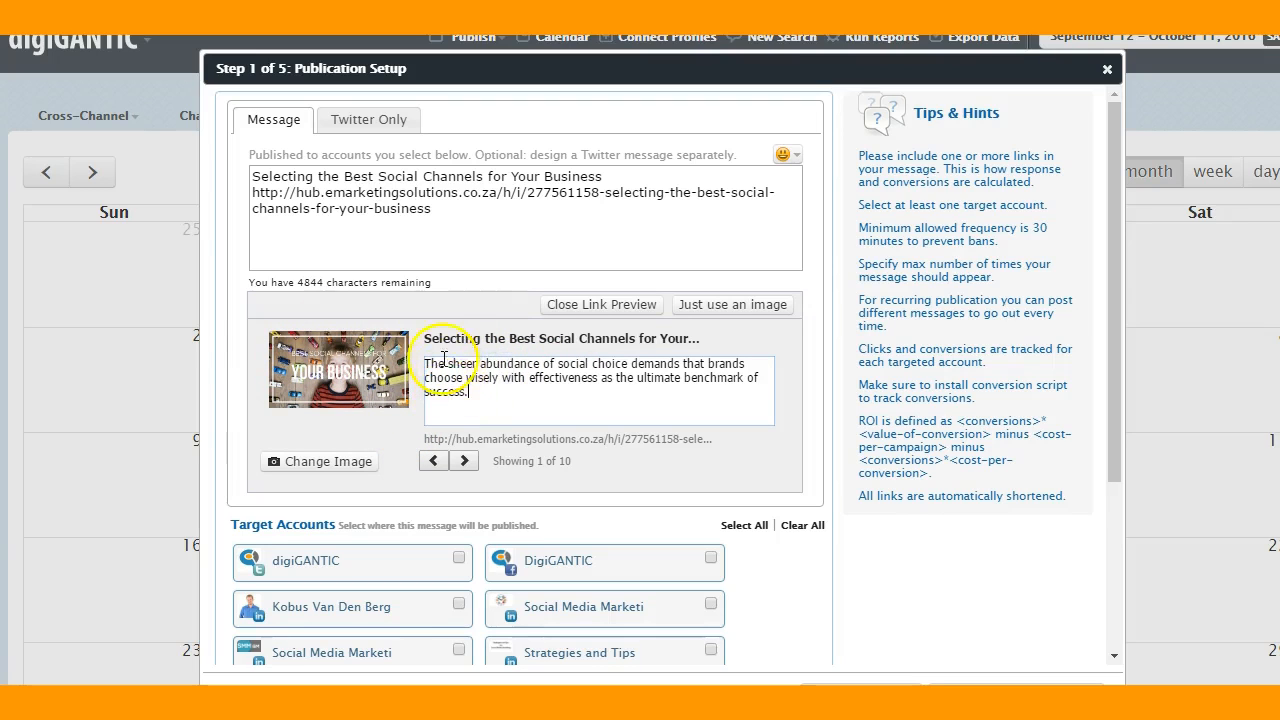
left_click(541, 338)
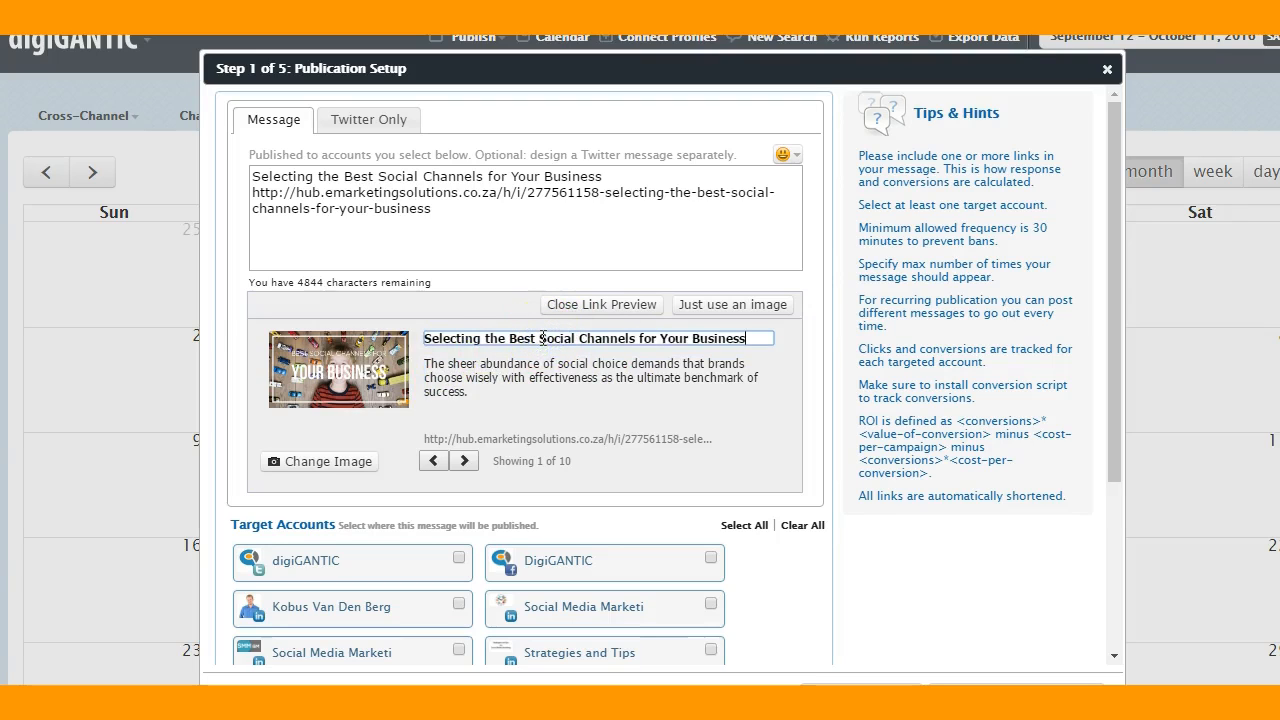
Browse the image library for alternative link preview images, and close it without picking one.
left_click(335, 468)
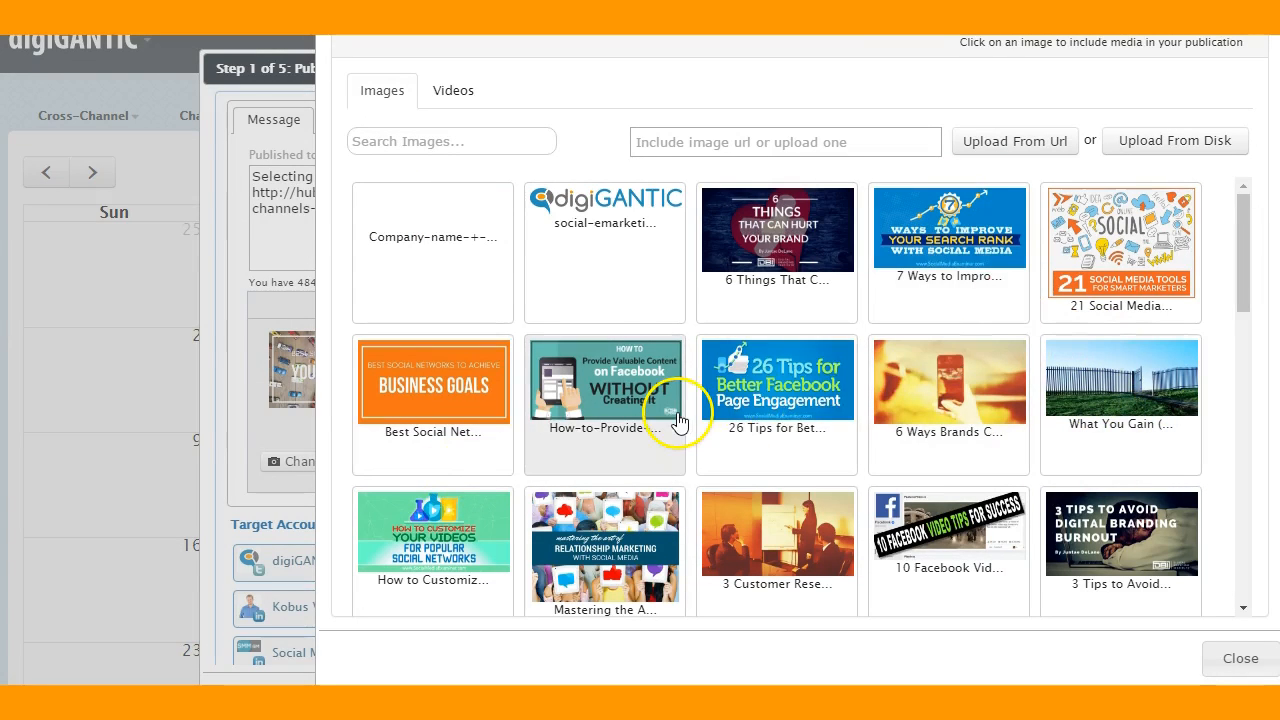
left_click_drag(1242, 282, 1233, 465)
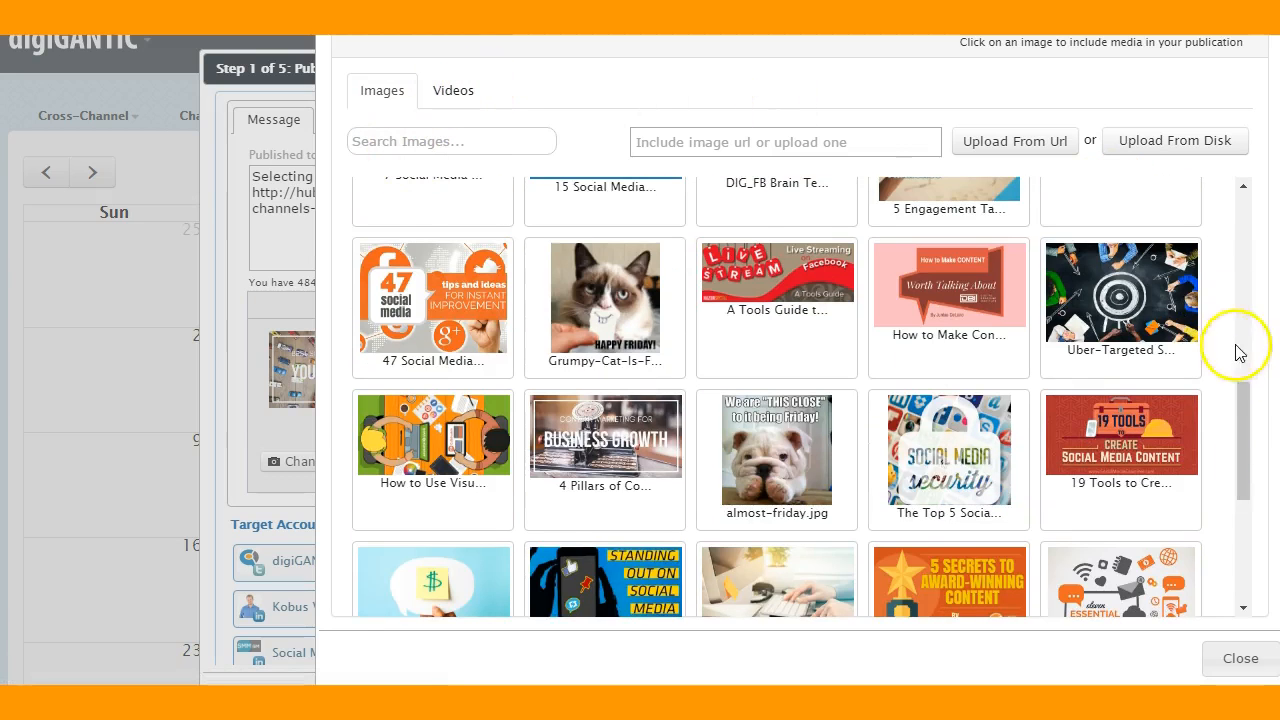
left_click(1237, 300)
left_click(1250, 174)
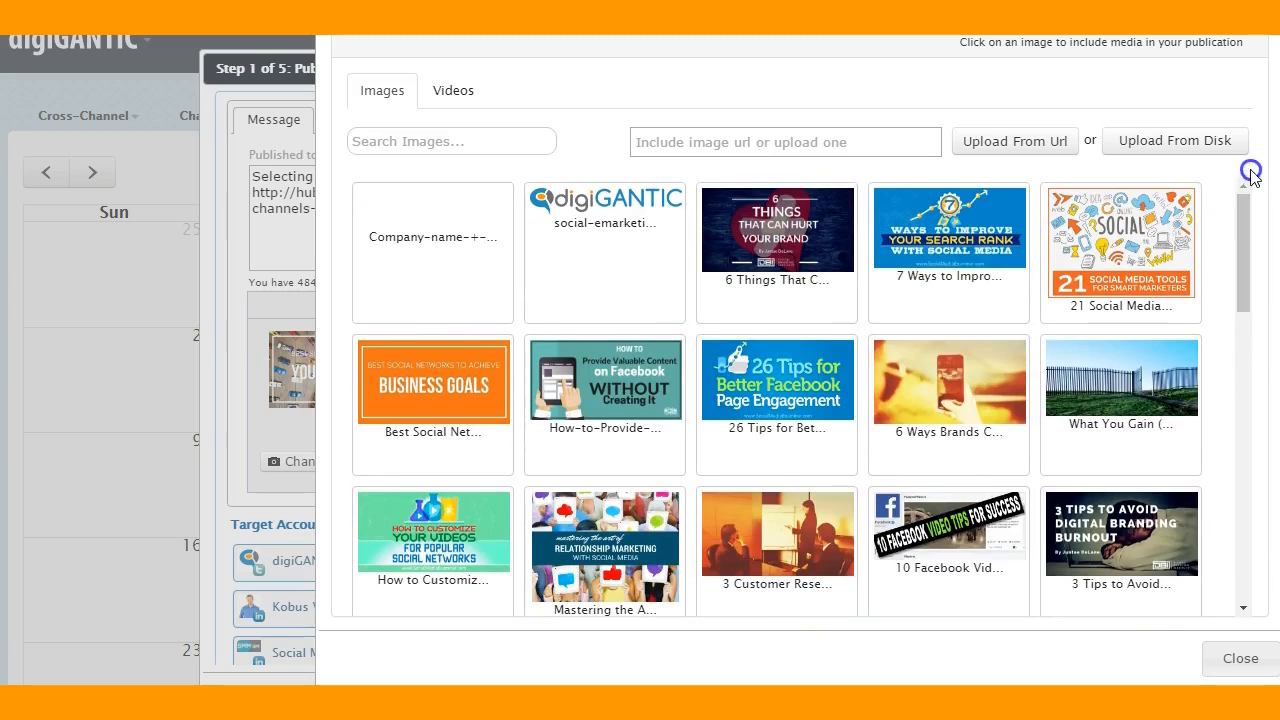
scroll(640, 360, "up", 1)
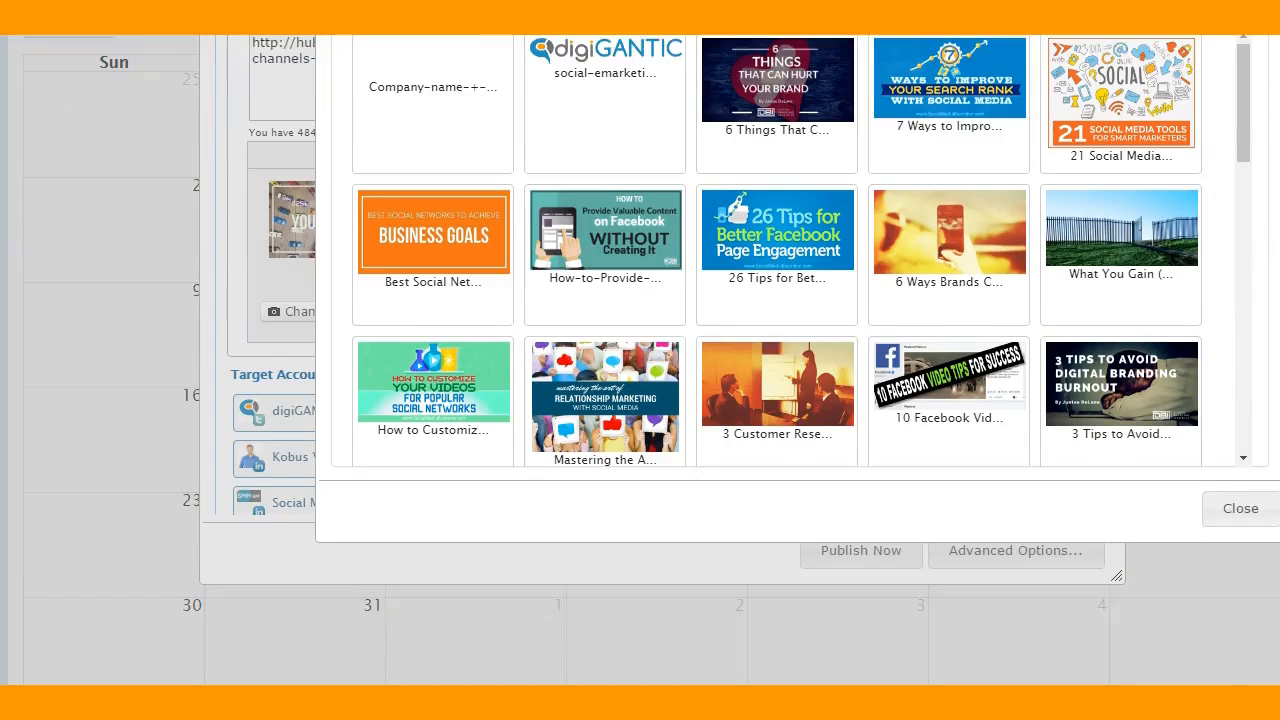
left_click(1220, 495)
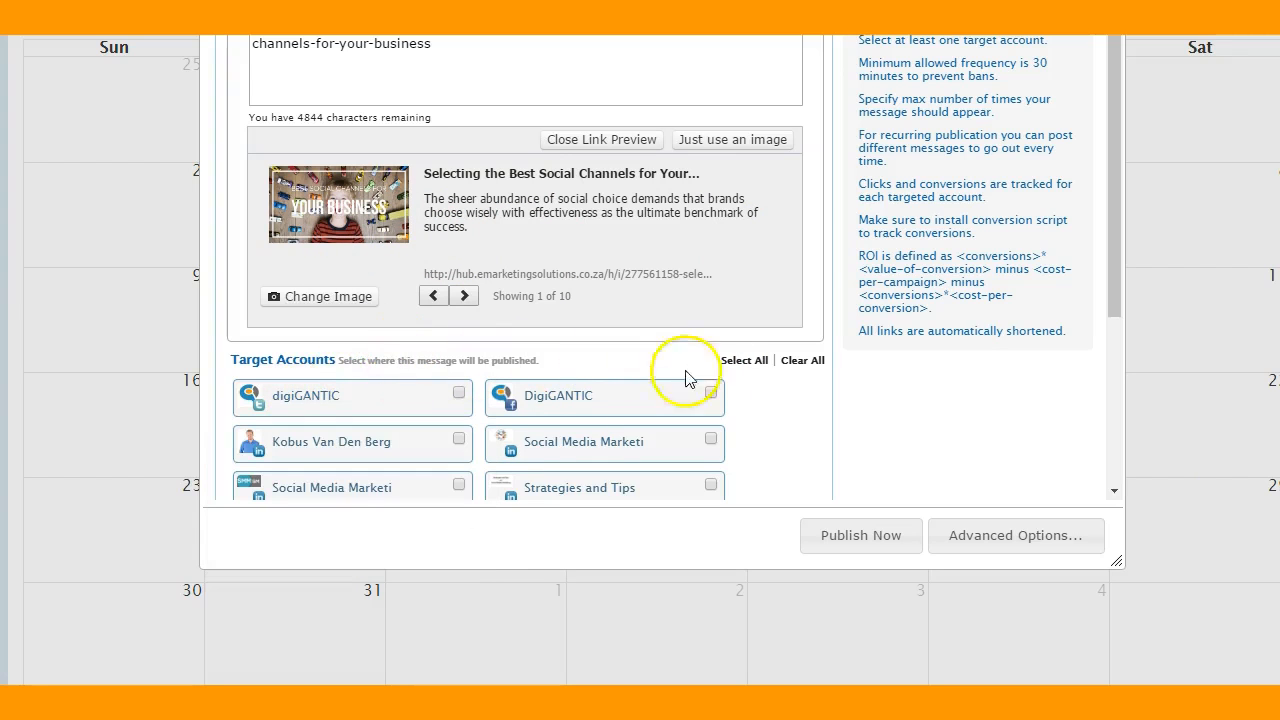
Select the DigiGANTIC Facebook page and the digiGANTIC Twitter account as the publication's target accounts.
left_click(1113, 284)
left_click_drag(1113, 284, 1112, 443)
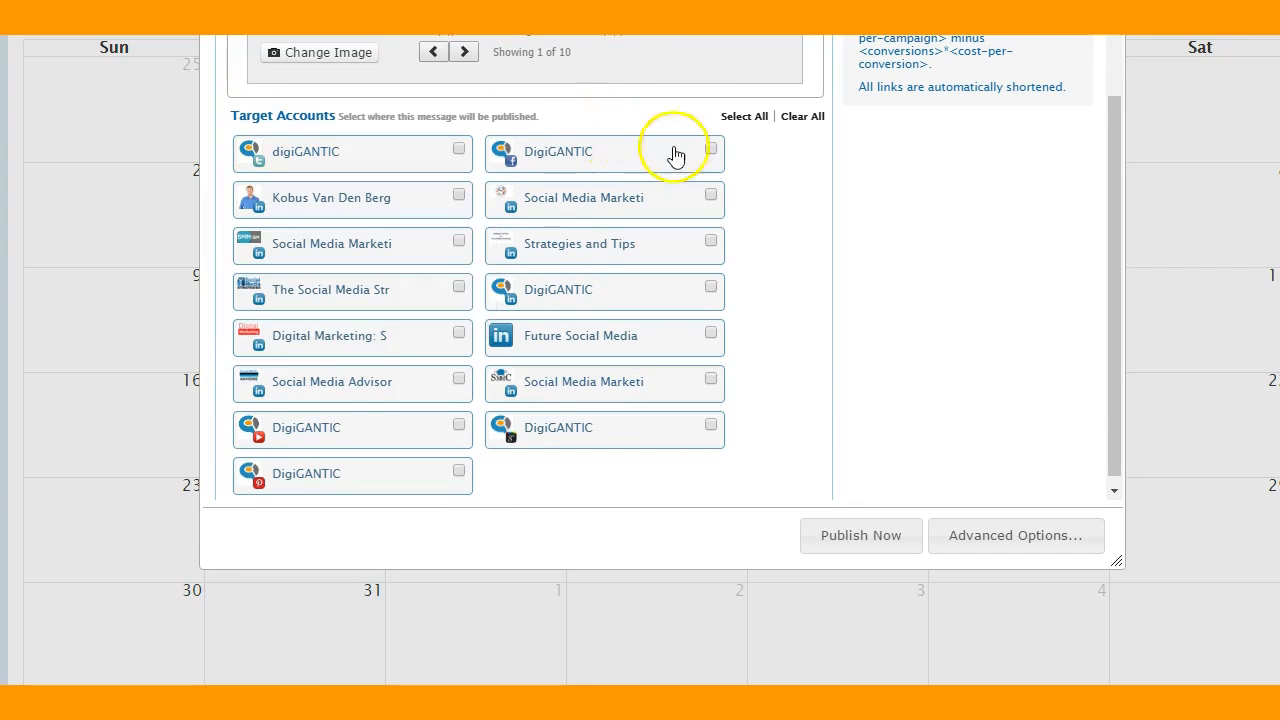
left_click(710, 150)
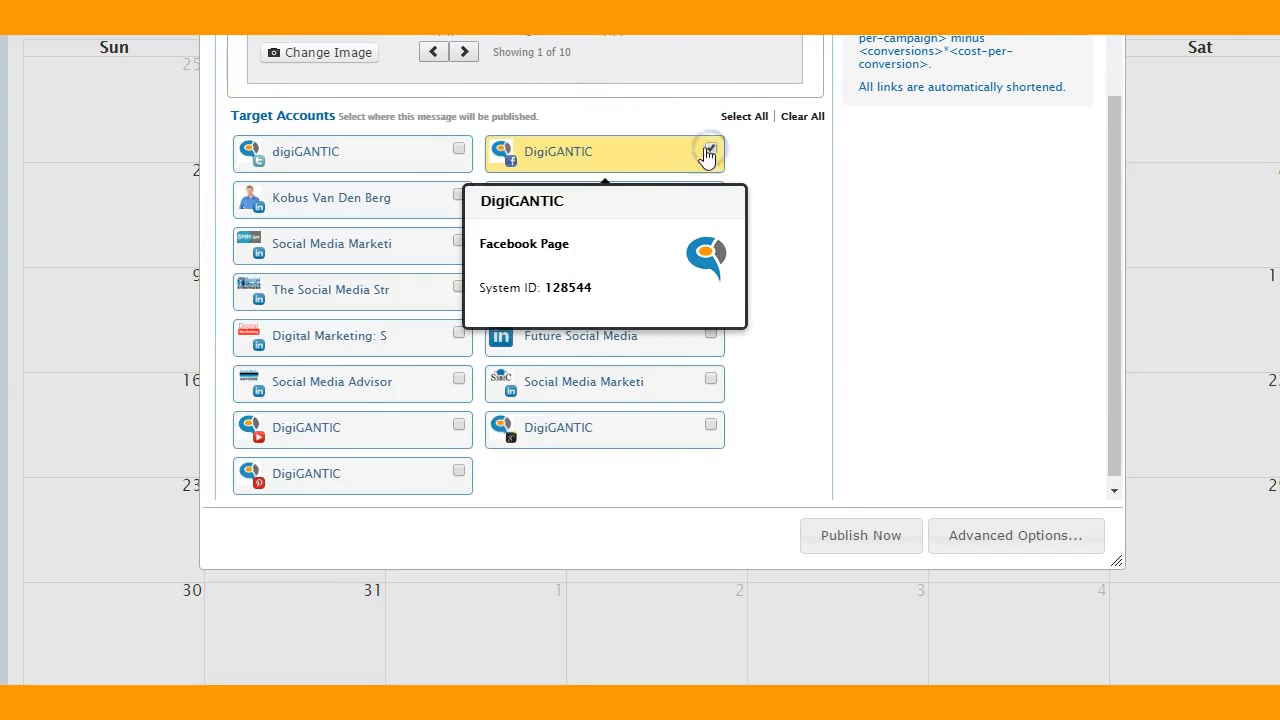
left_click(459, 149)
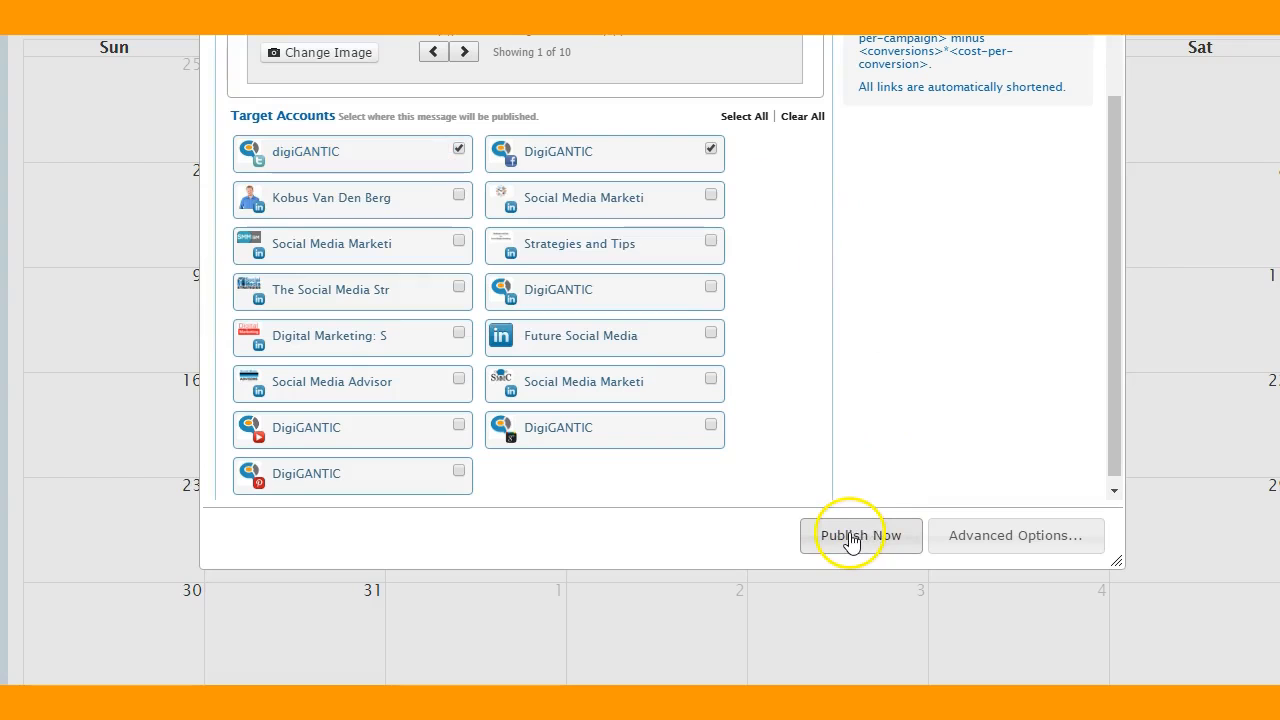
Continue to the advanced options and bring up the Publication Scheduling choices.
left_click(1007, 545)
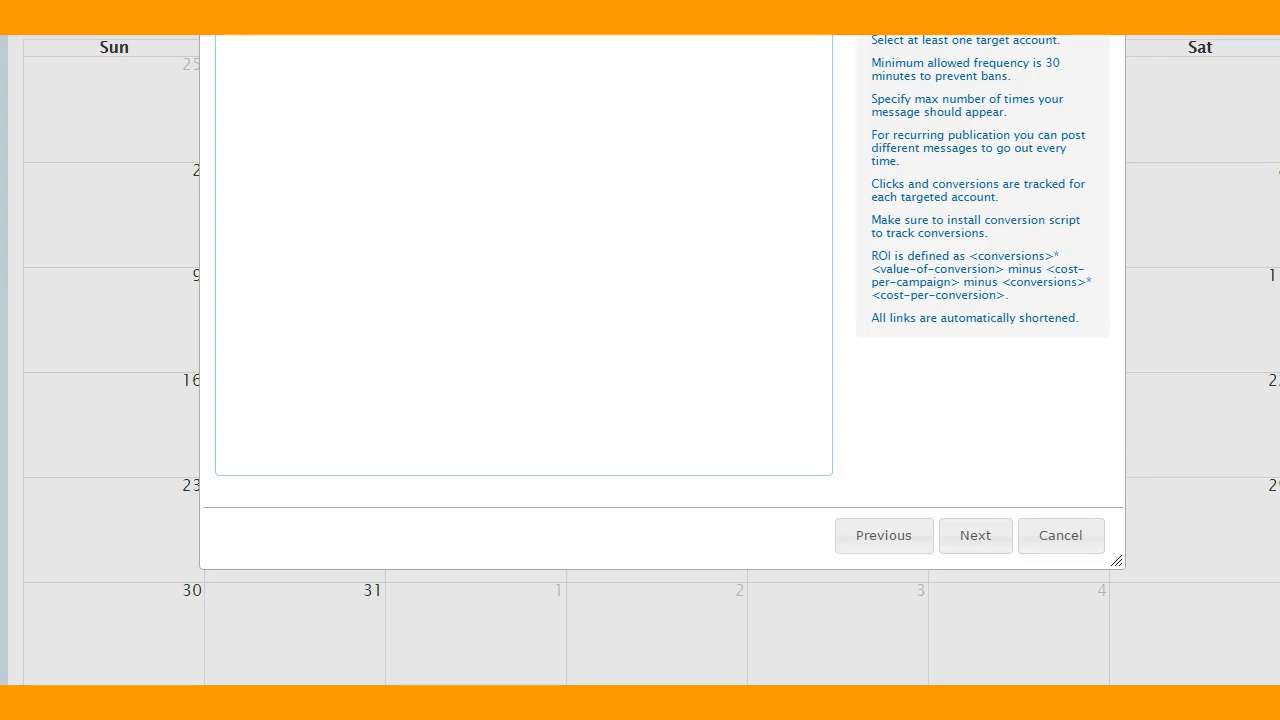
scroll(640, 350, "up", 3)
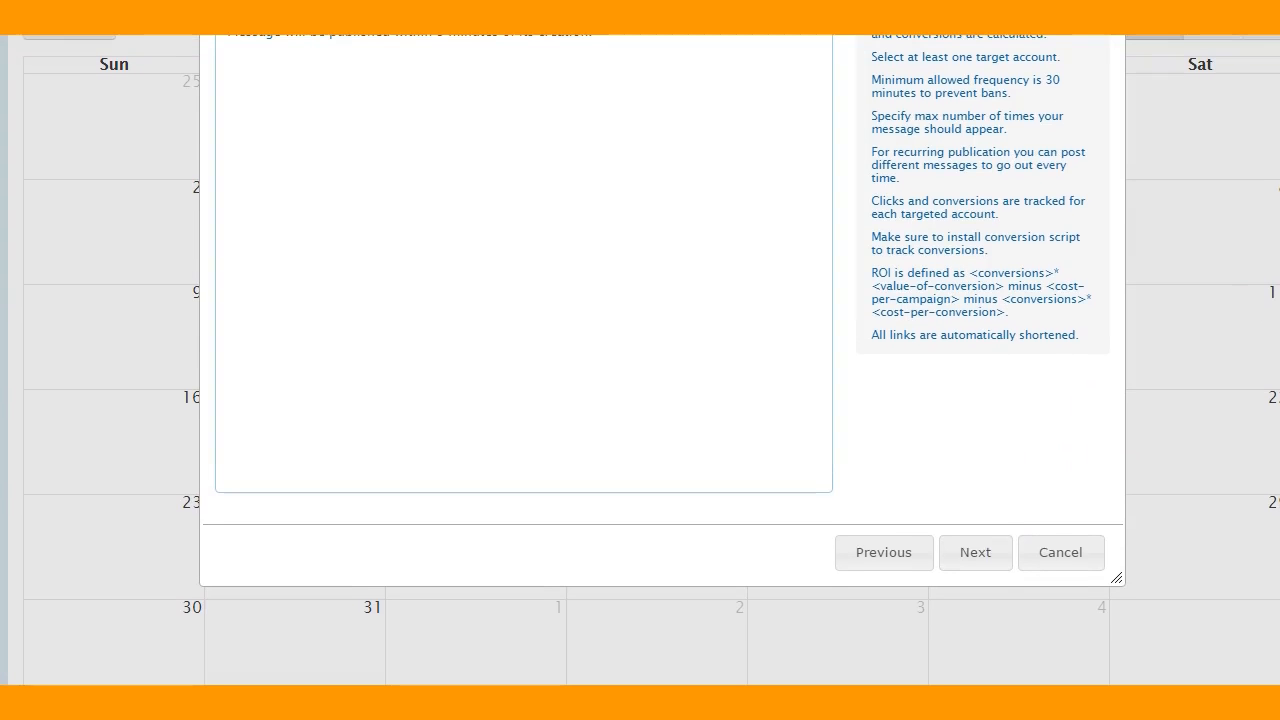
scroll(640, 360, "up", 3)
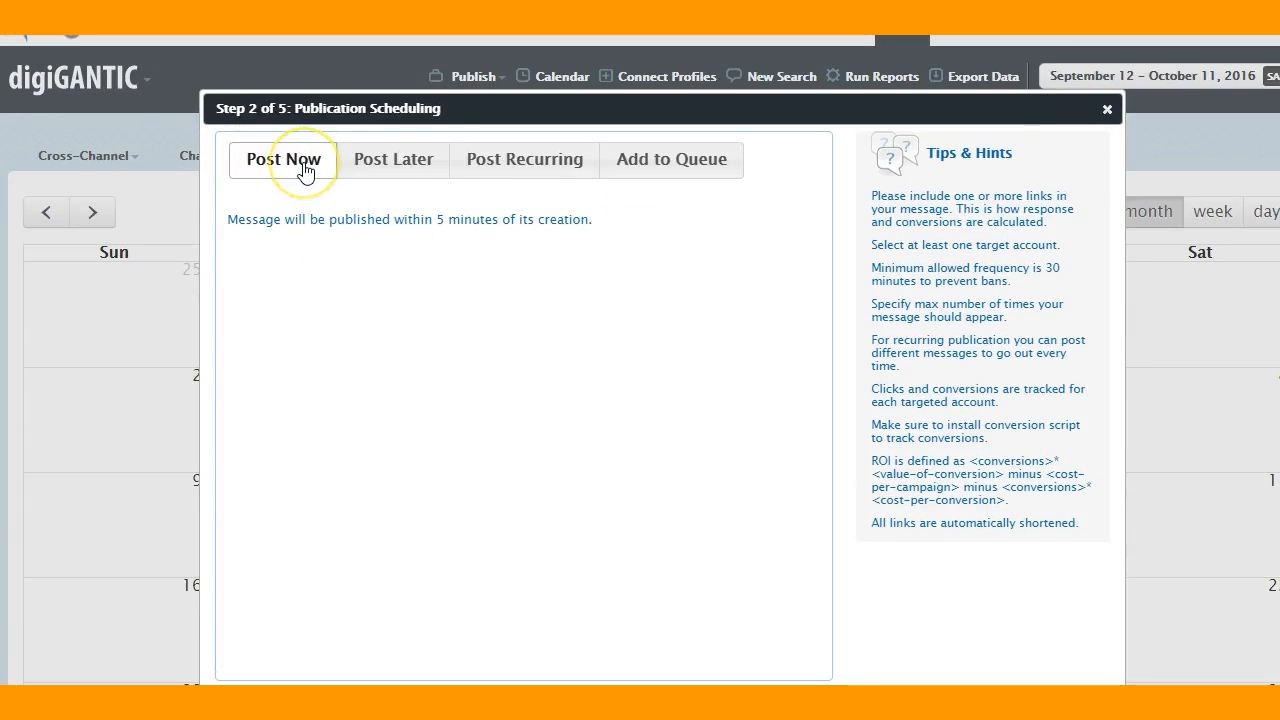
Compare the Post Later, Post Recurring and Add to Queue scheduling options for the publication.
left_click(418, 170)
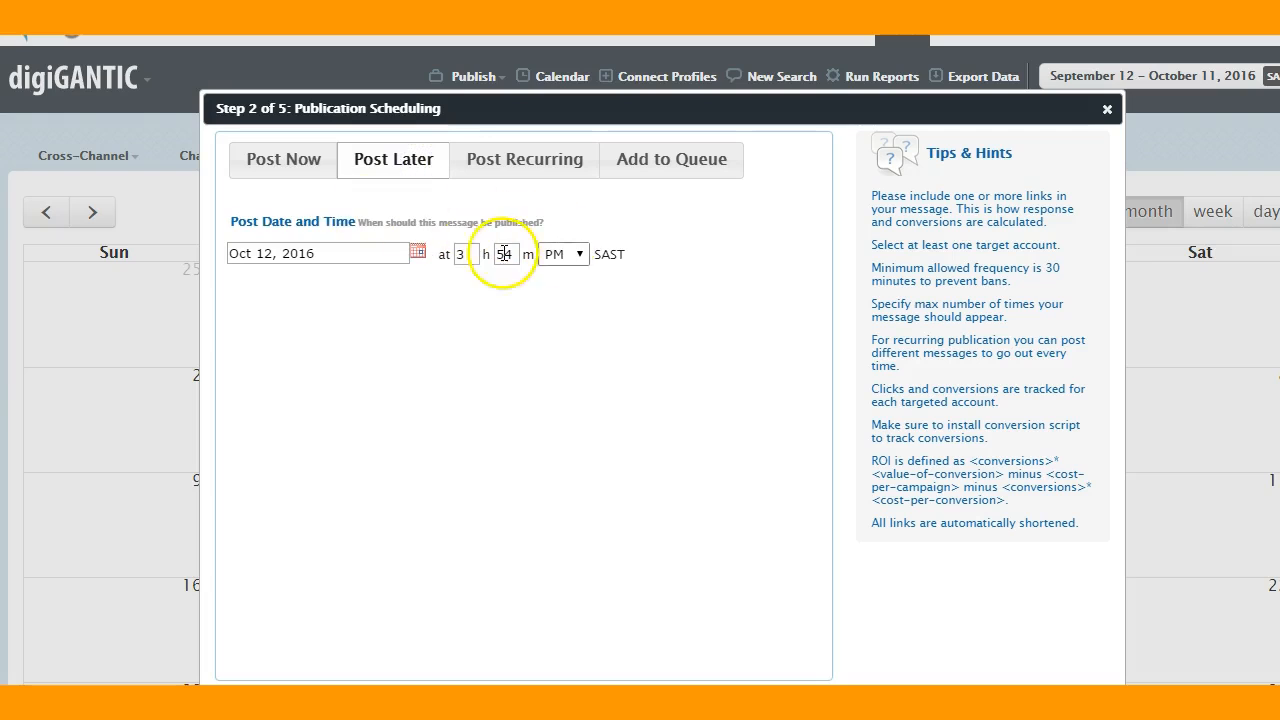
left_click(545, 172)
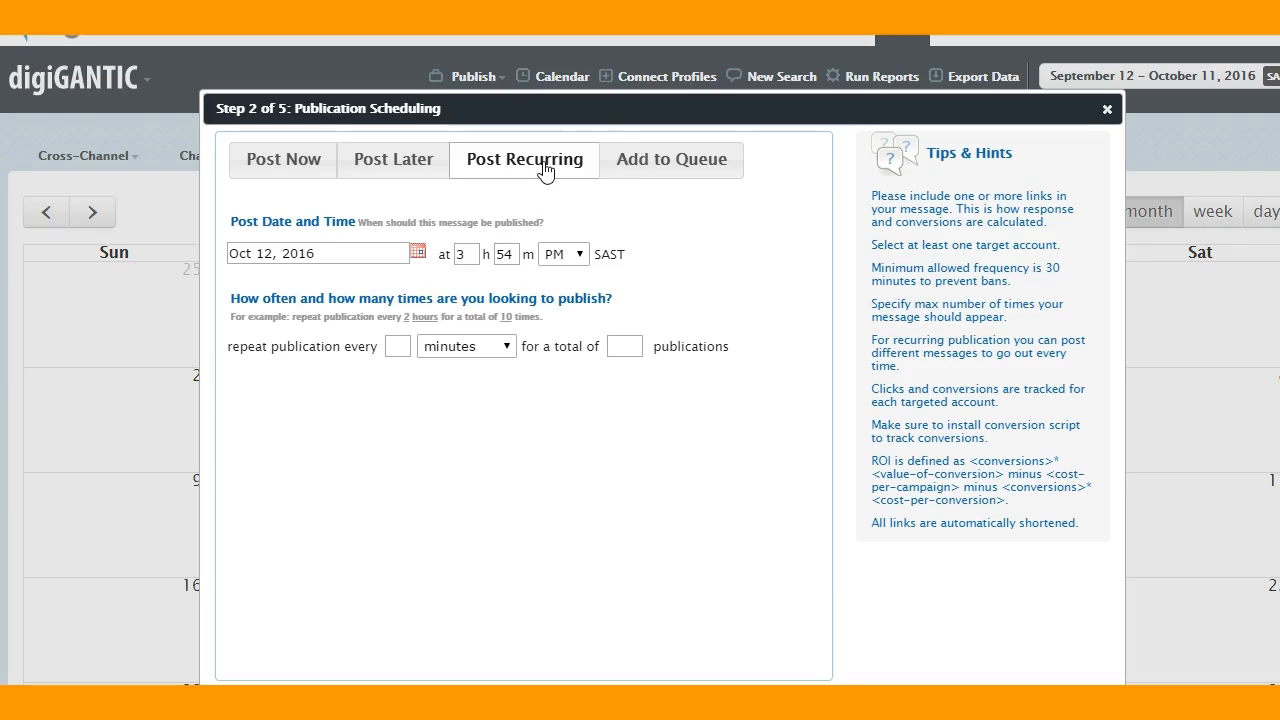
left_click(685, 162)
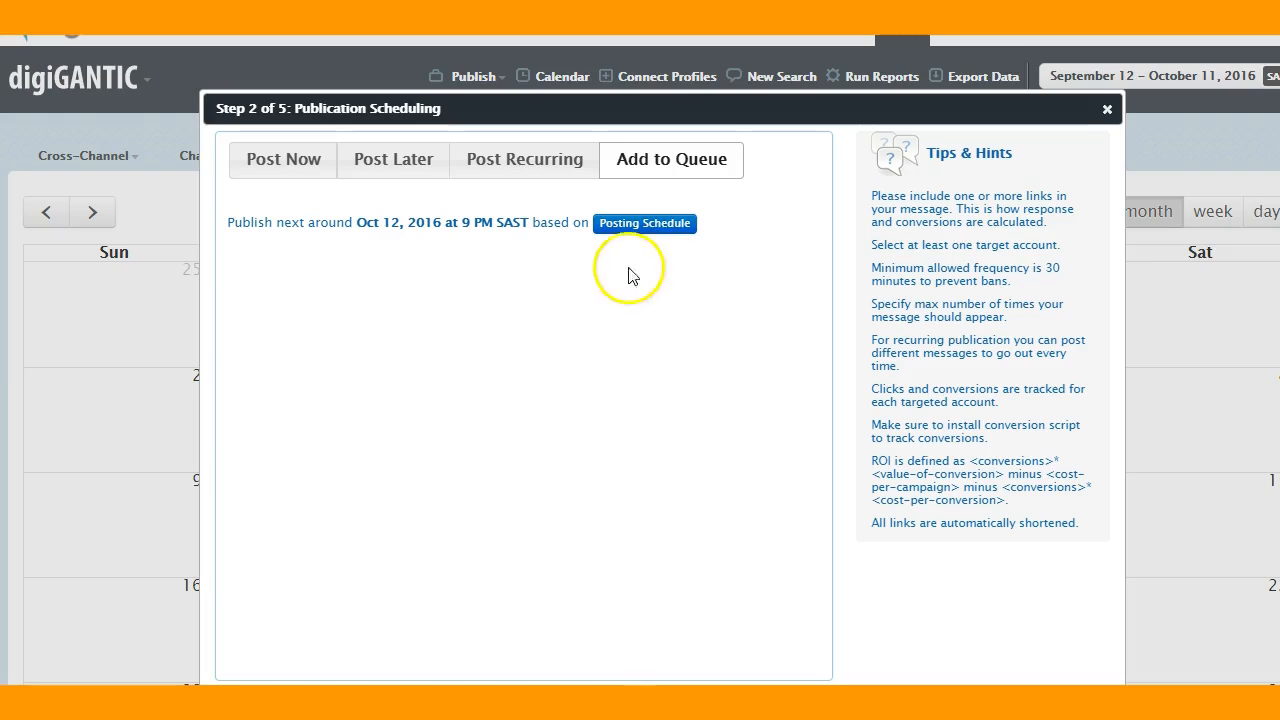
Examine the weekly posting times in the queue's Posting Schedule, and close the schedule.
left_click(673, 225)
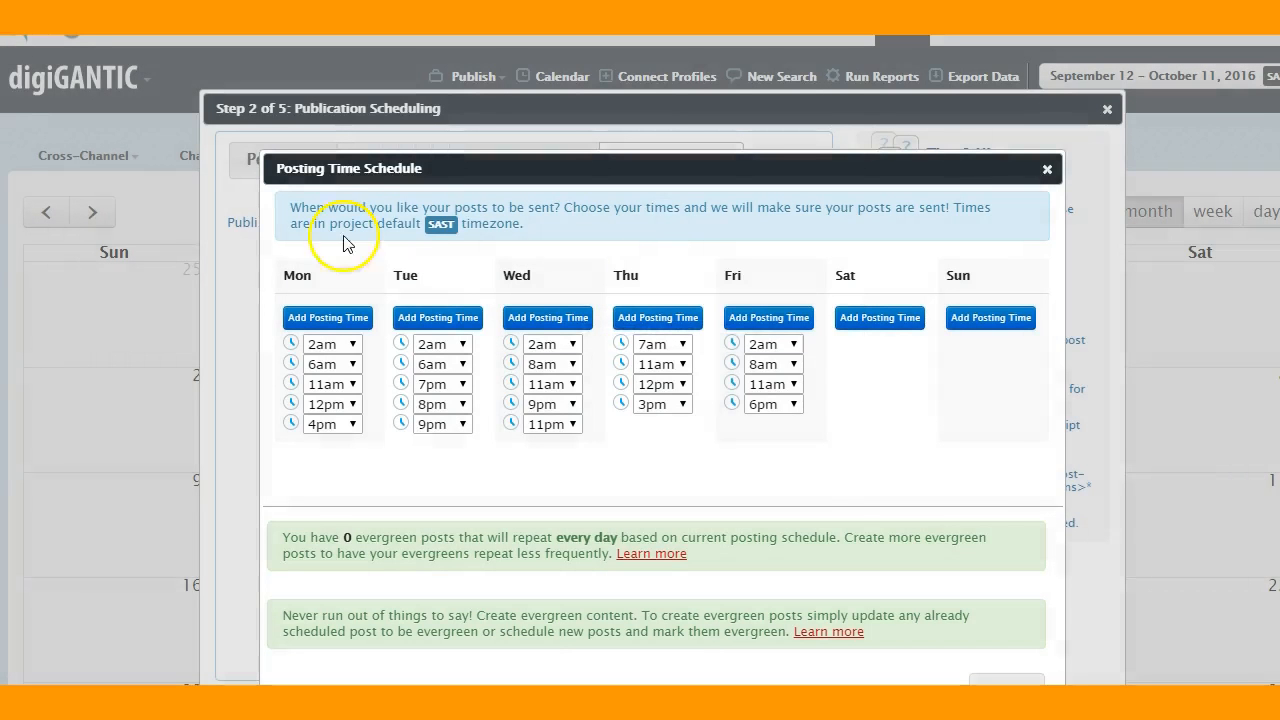
left_click(366, 317)
left_click(1047, 170)
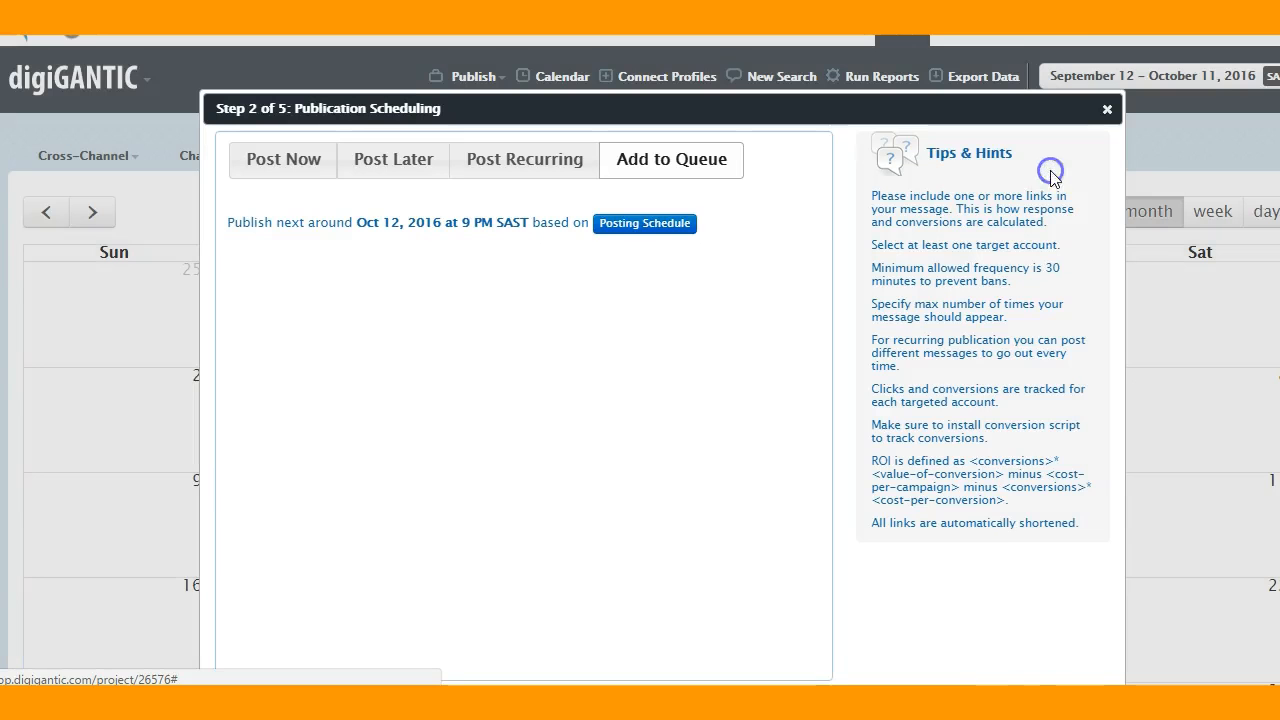
Schedule the publication to post later on Oct 13, 2016, and continue to the campaign conversion and call-to-action options.
left_click(381, 168)
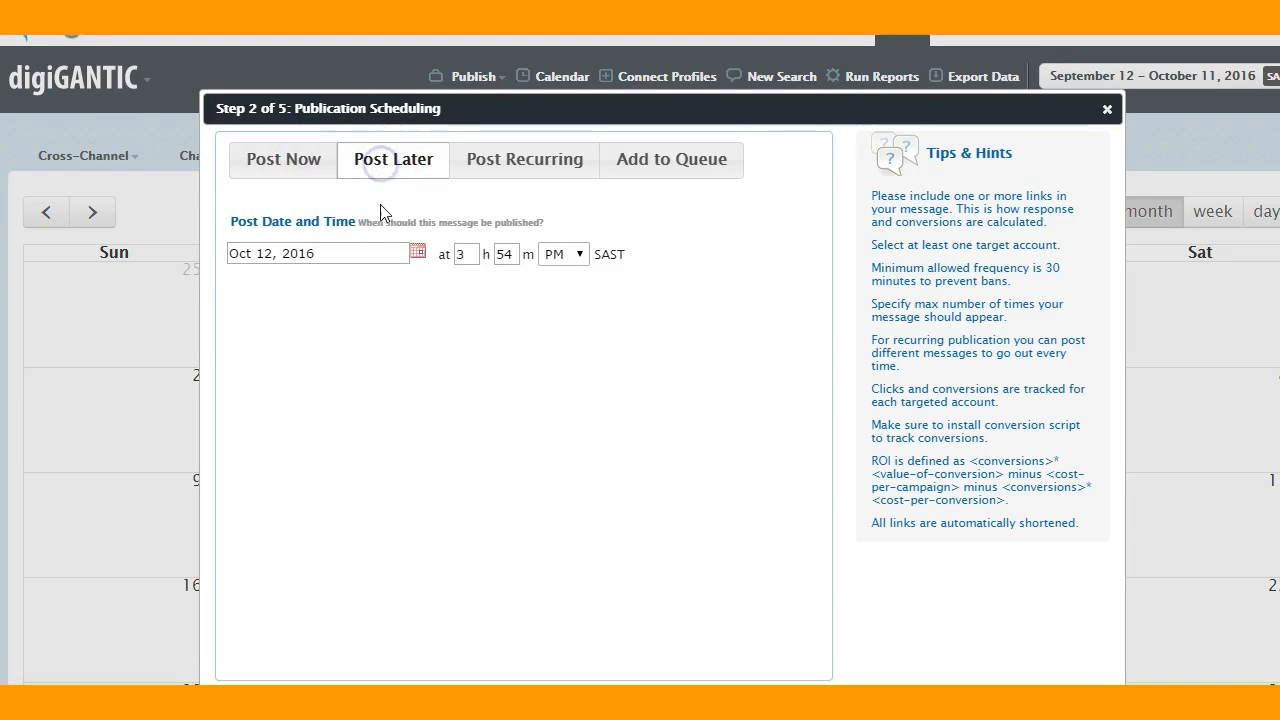
left_click(374, 252)
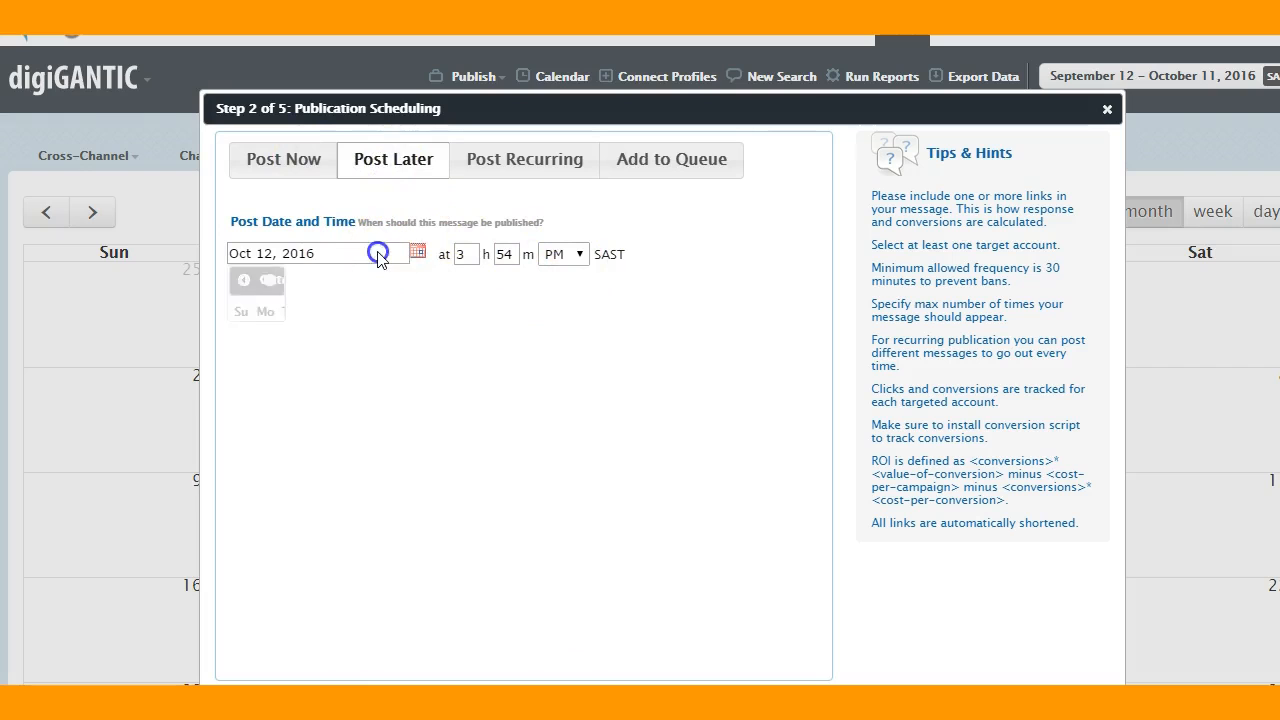
left_click(372, 397)
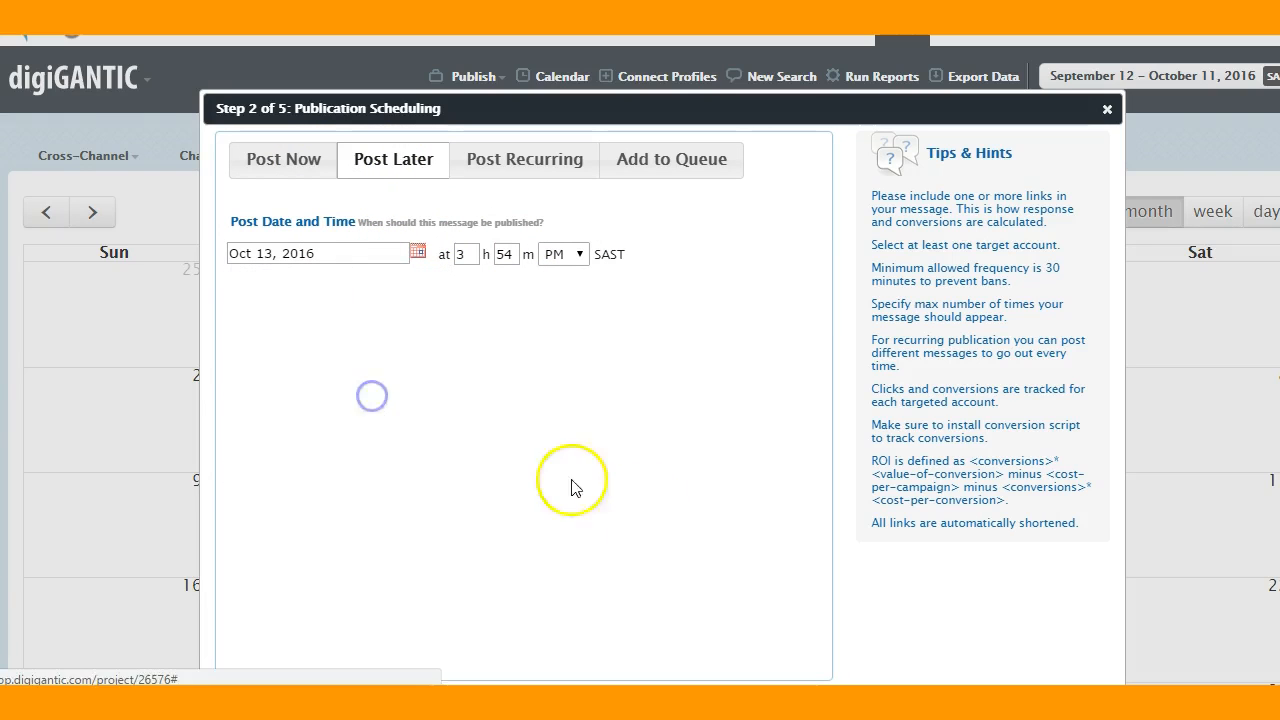
scroll(986, 523, "down", 2)
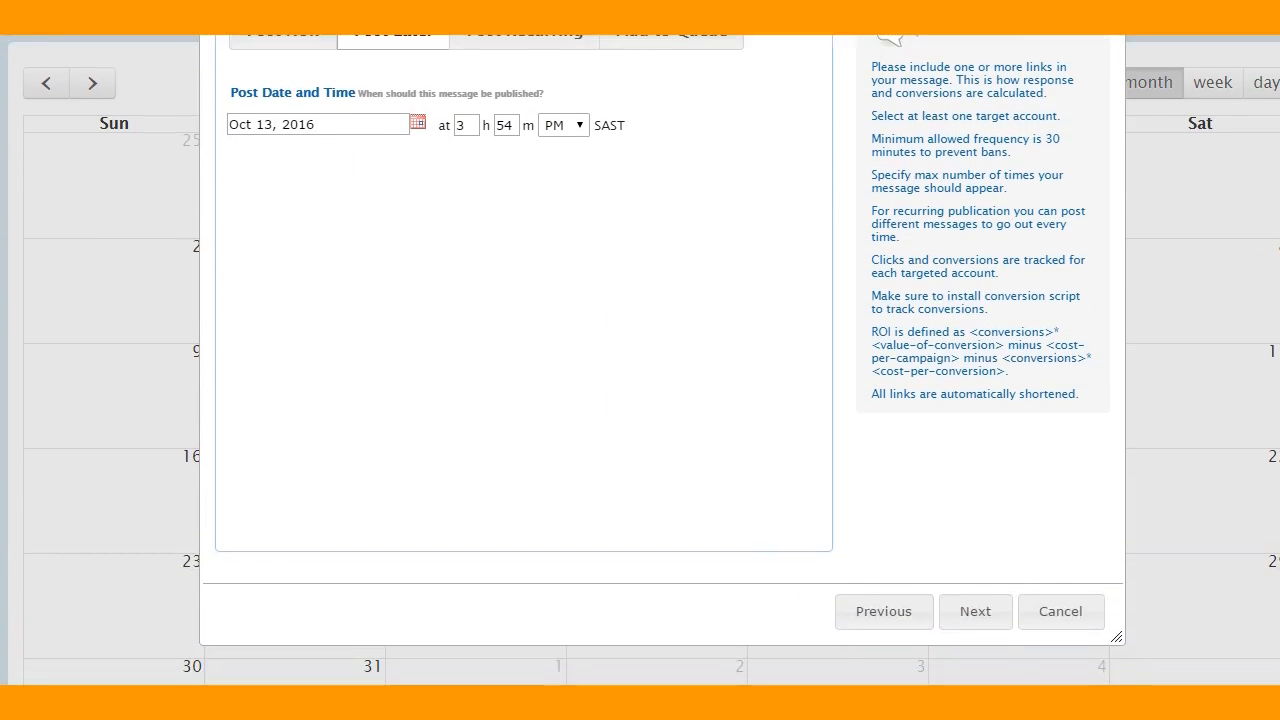
left_click(972, 626)
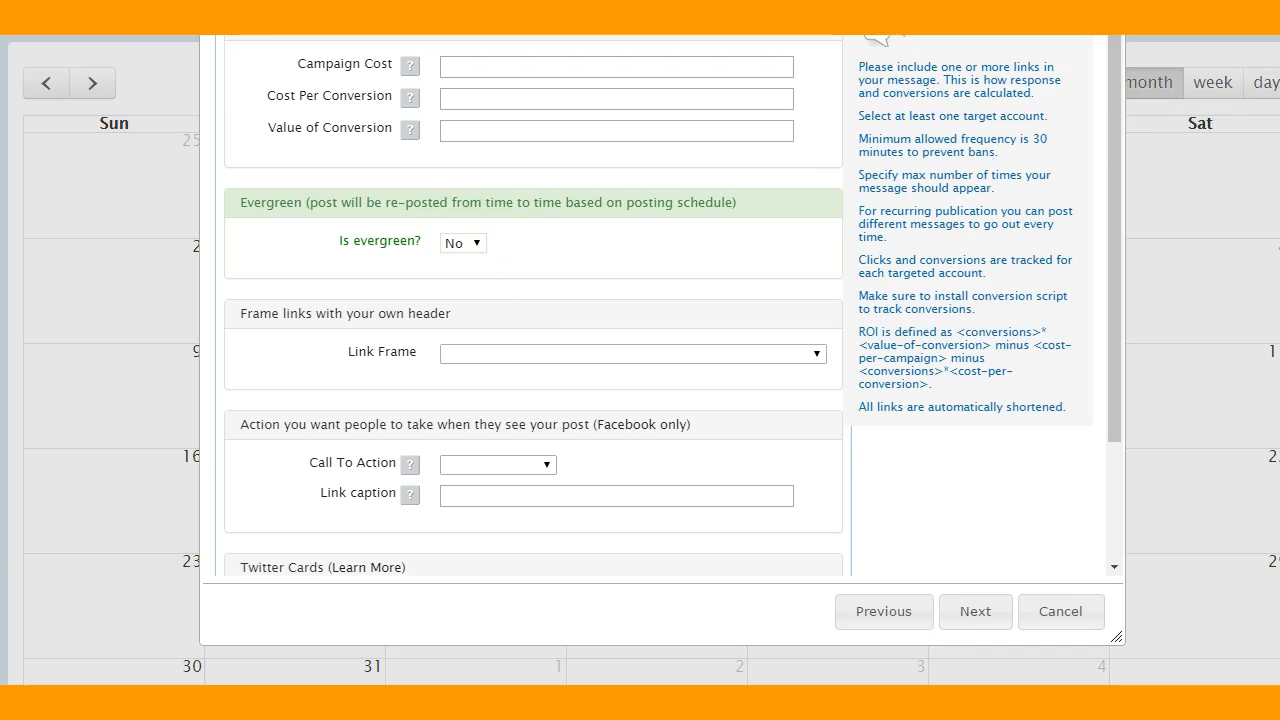
Check the Link Frame choices for framing links with a custom header, without selecting one.
scroll(640, 360, "up", 1)
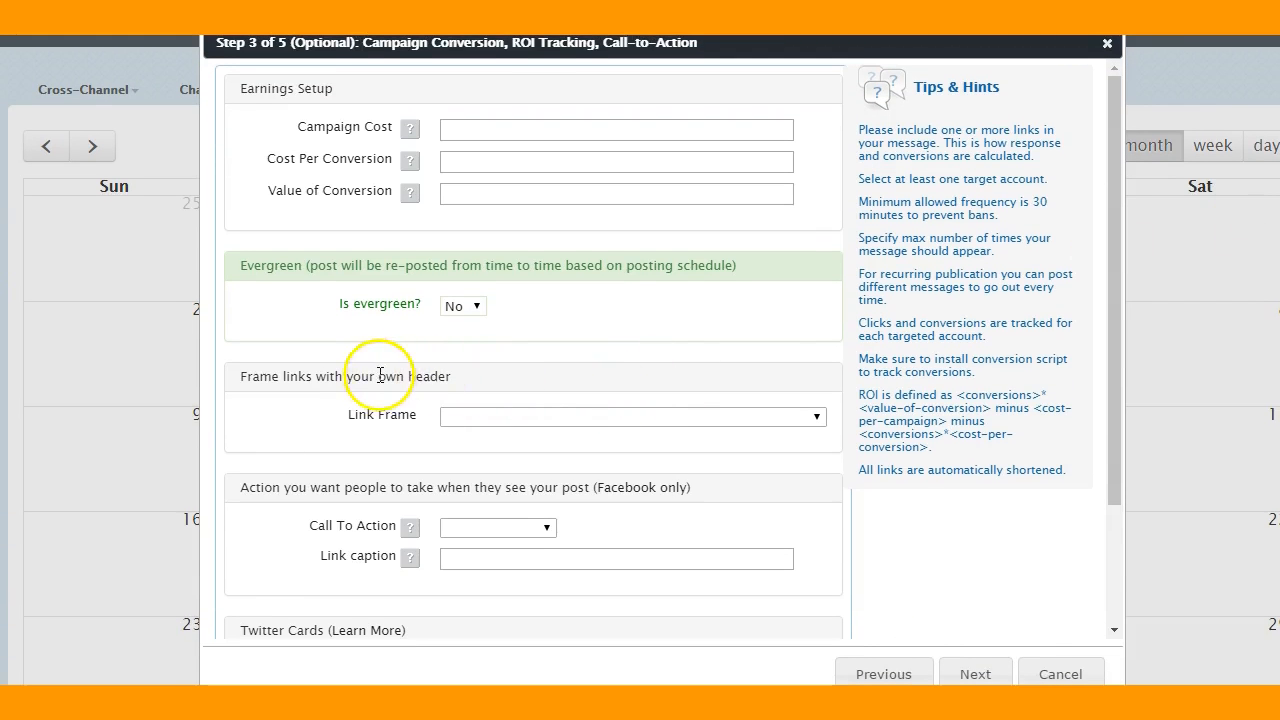
left_click(600, 418)
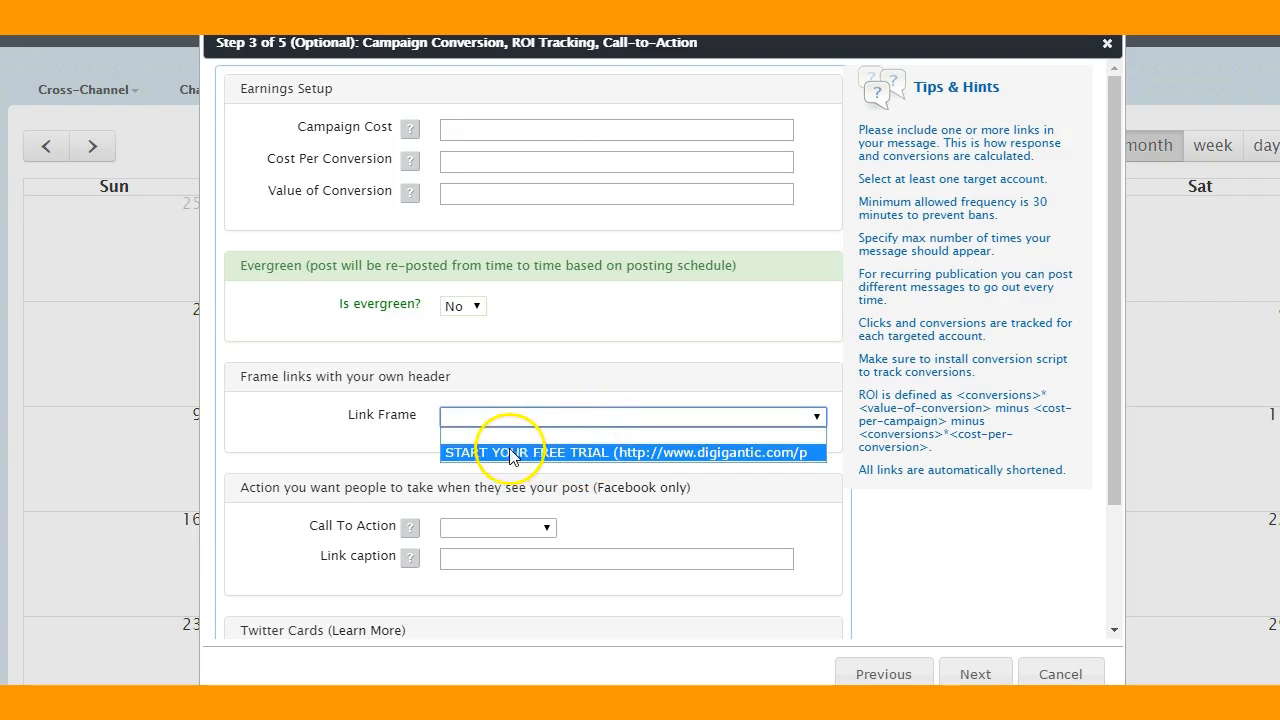
left_click(321, 440)
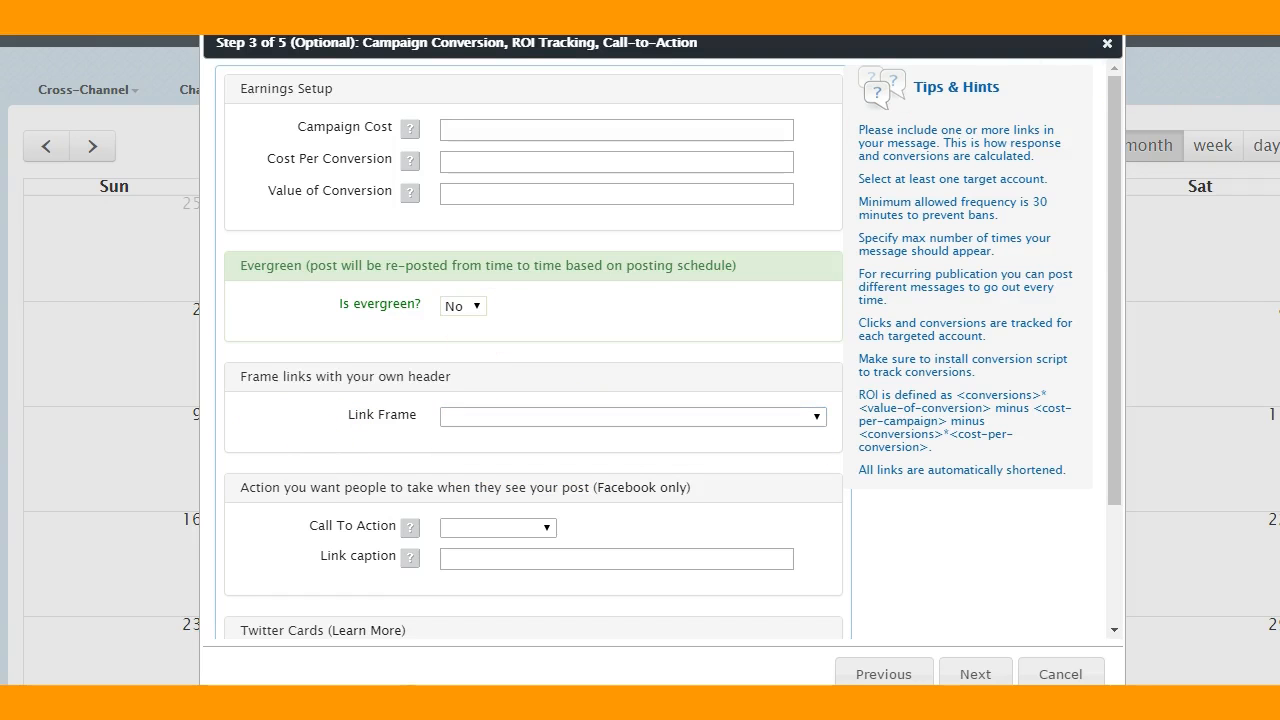
scroll(640, 360, "up", 1)
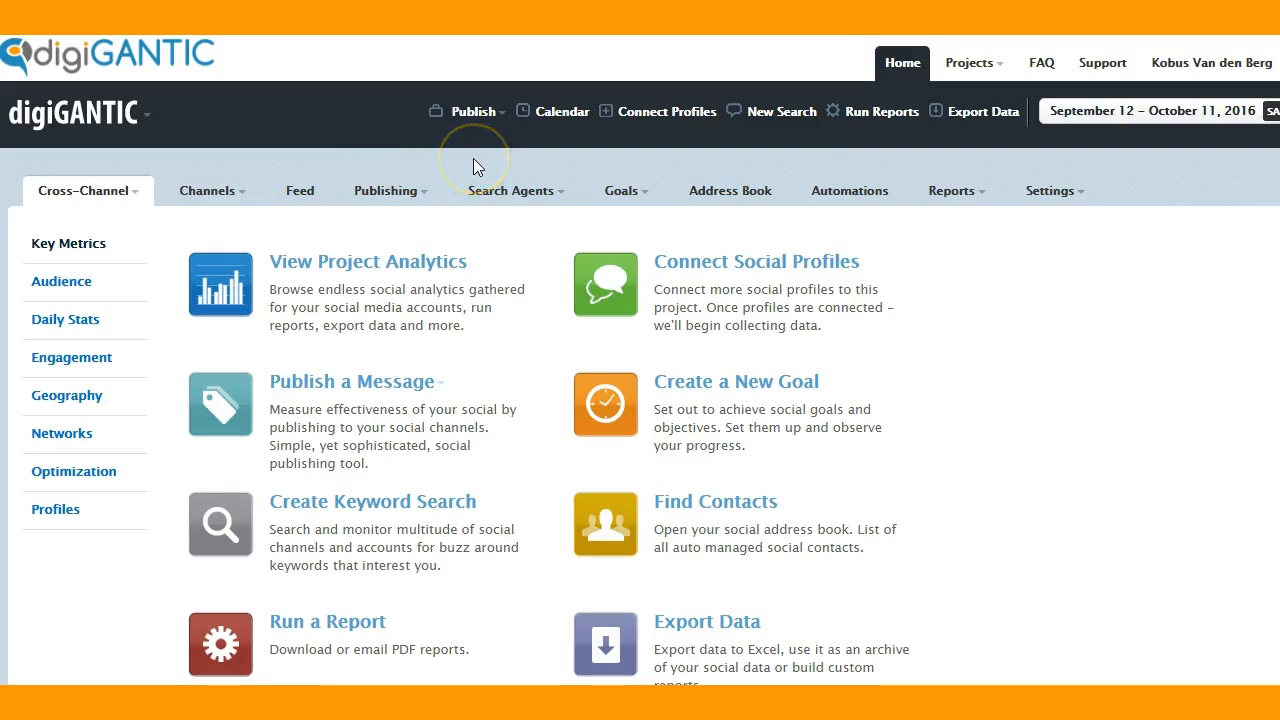
View the project's existing Link Frames from the publishing tools, and close the Link Frames window.
left_click(390, 194)
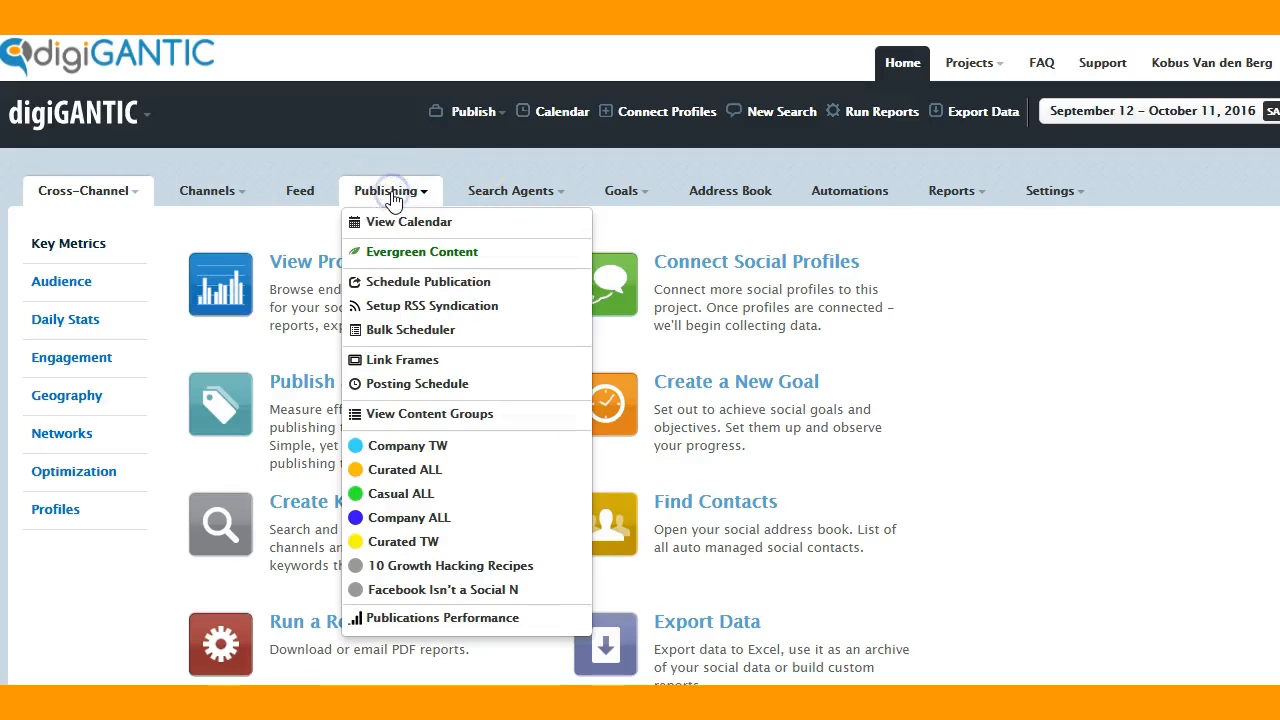
left_click(393, 360)
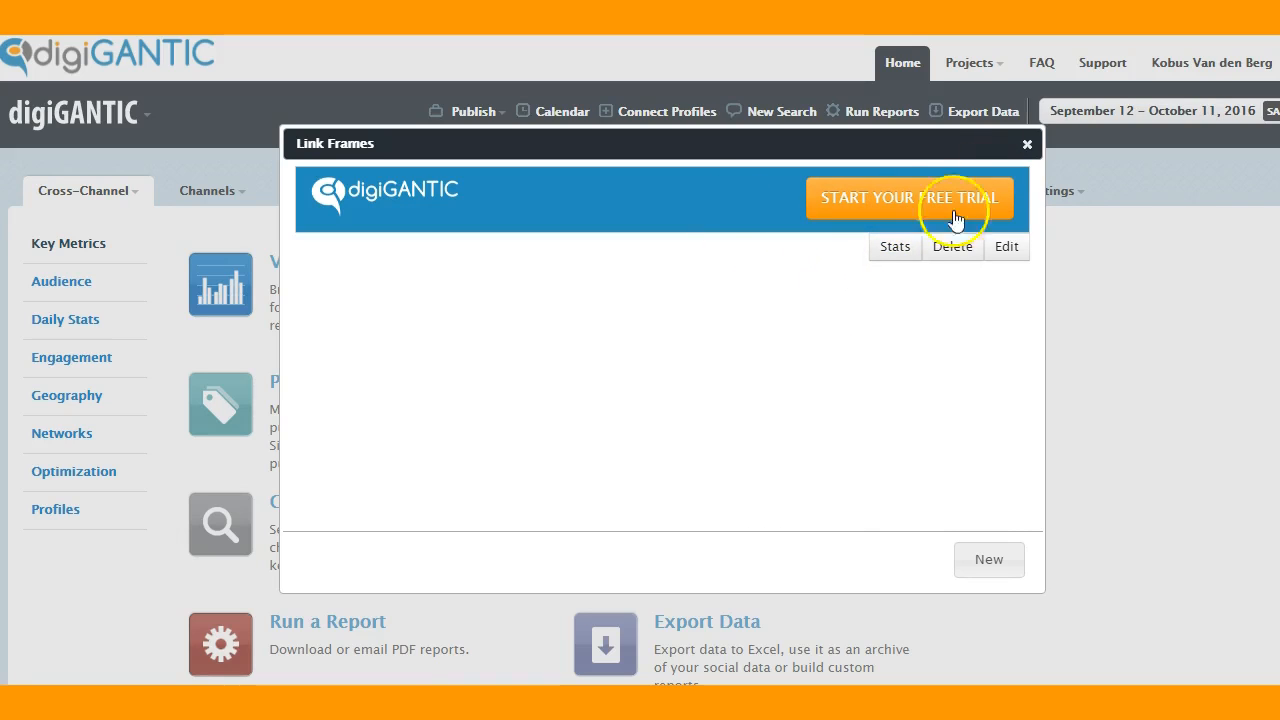
left_click(1025, 146)
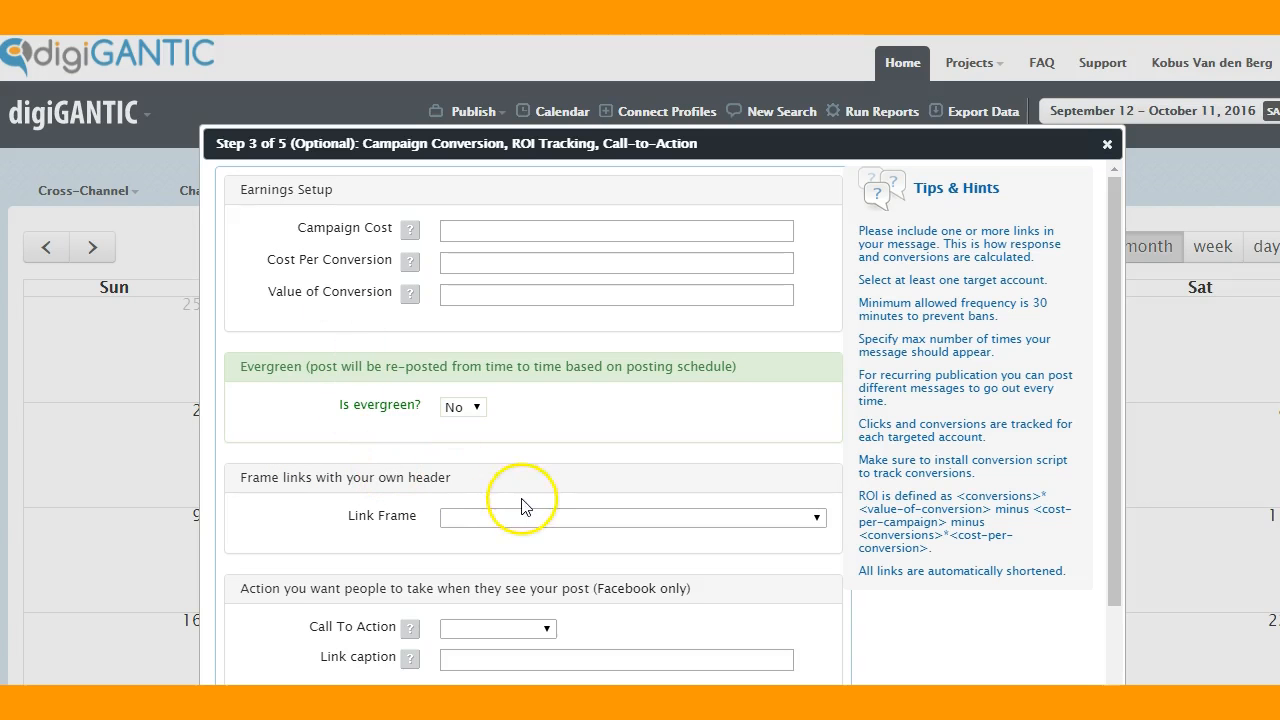
Look over the Facebook call-to-action and Twitter Cards options, and continue to the Link Shortening options.
scroll(640, 360, "down", 2)
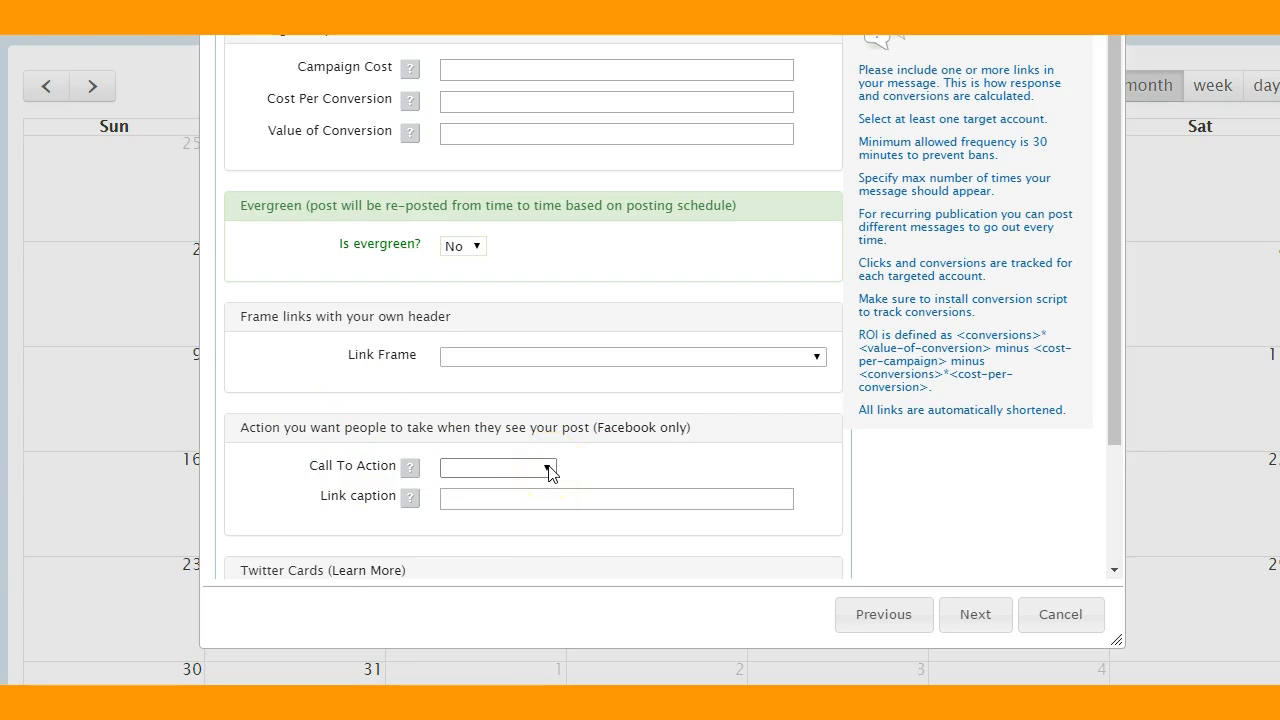
mouse_move(1114, 314)
left_mouse_down()
mouse_move(1111, 540)
mouse_move(1128, 307)
left_mouse_up()
left_click(980, 616)
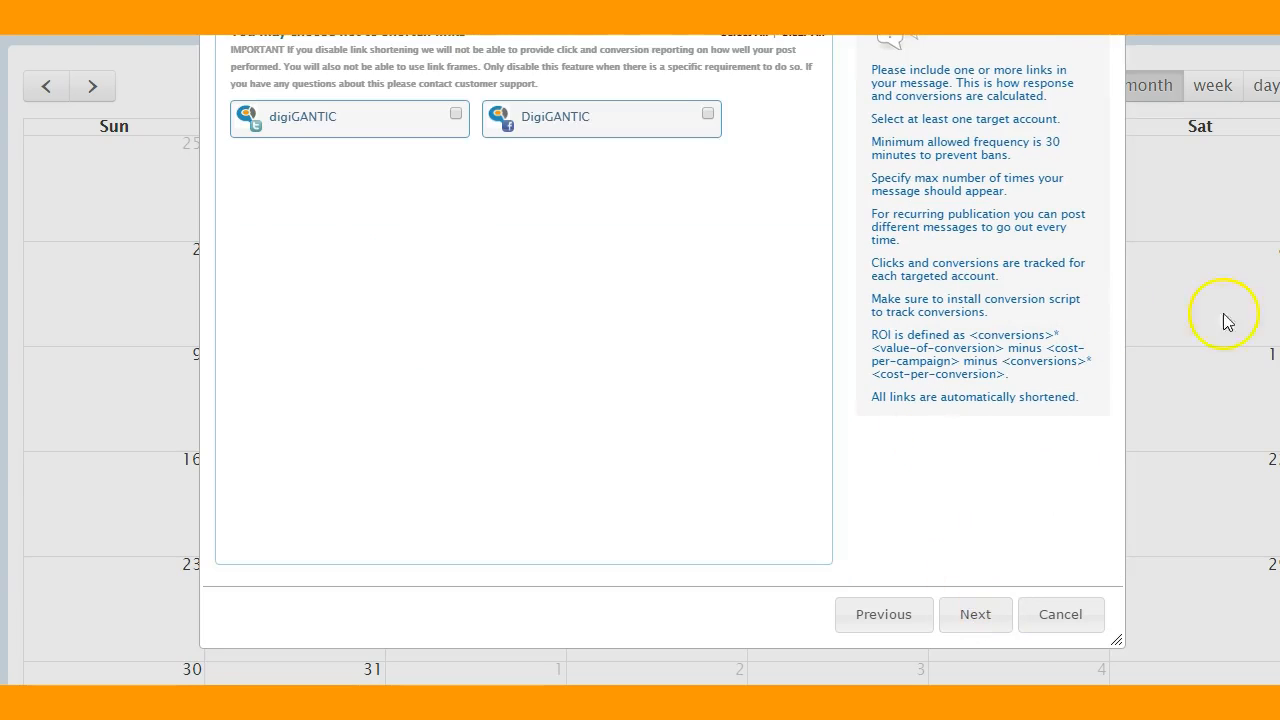
Continue past the link shortening options to Advanced Audience Targeting, and cancel the publication without submitting it.
scroll(640, 360, "up", 1)
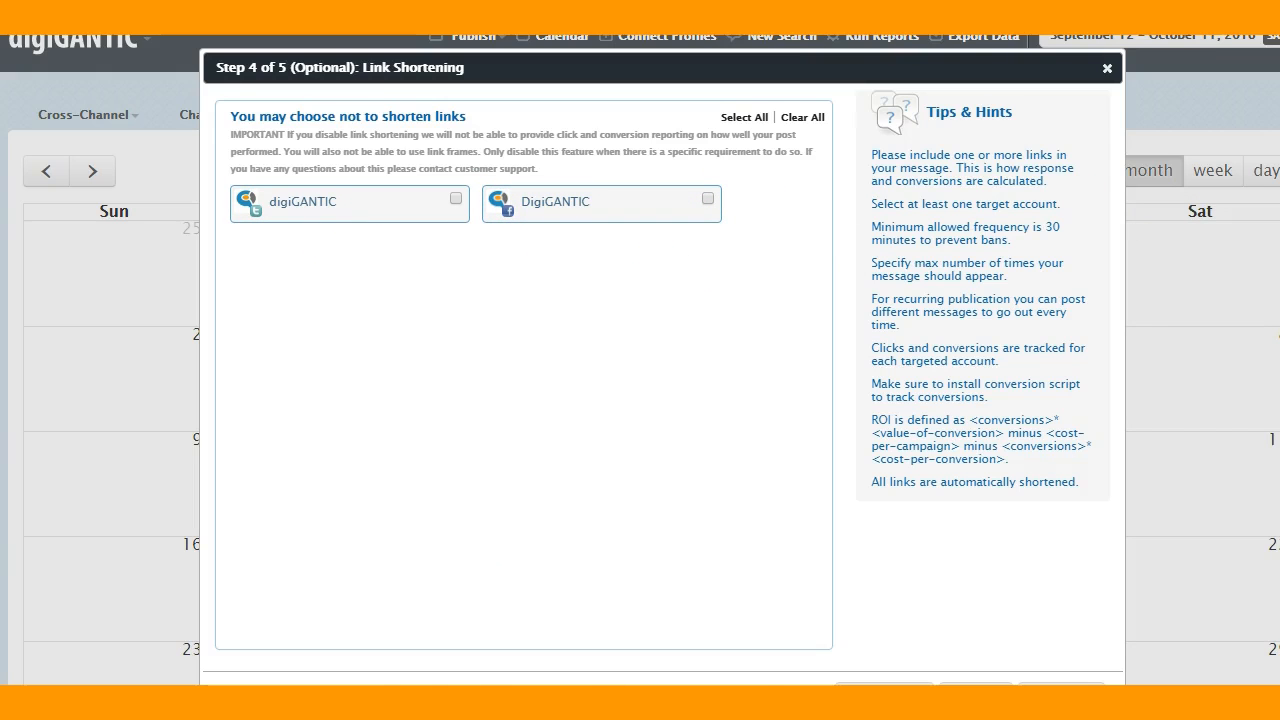
scroll(640, 360, "down", 2)
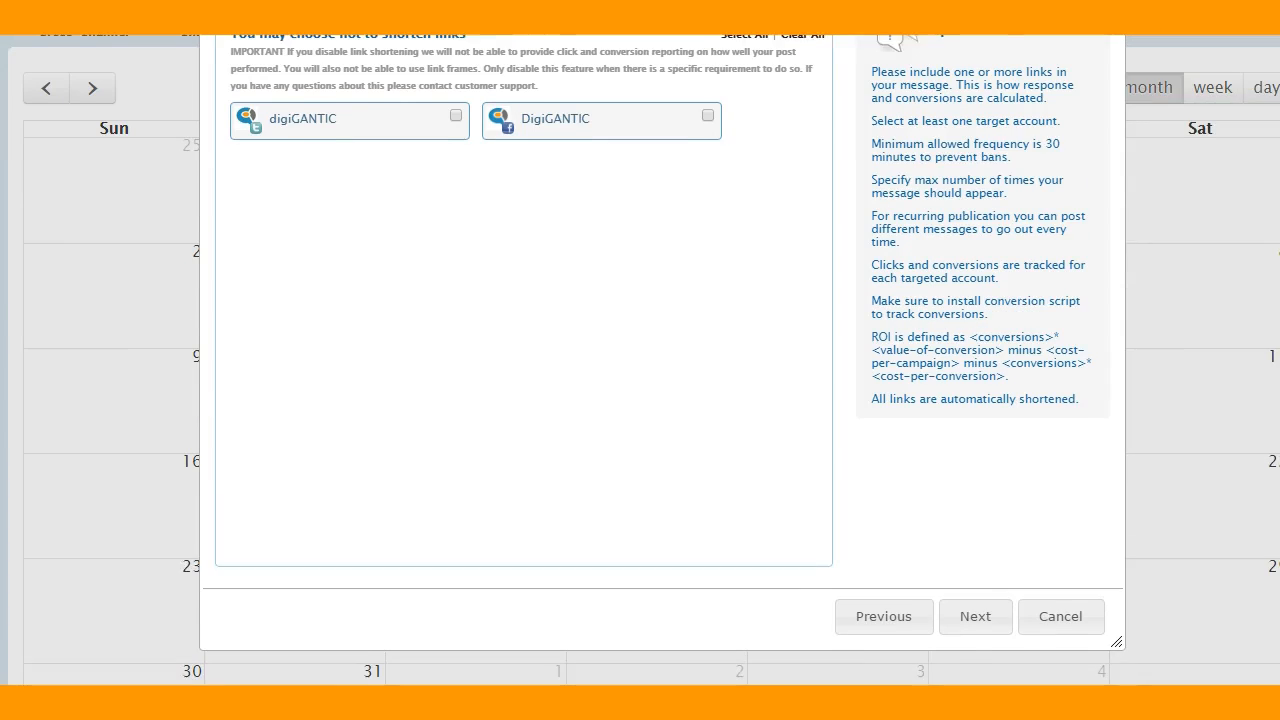
scroll(640, 360, "up", 1)
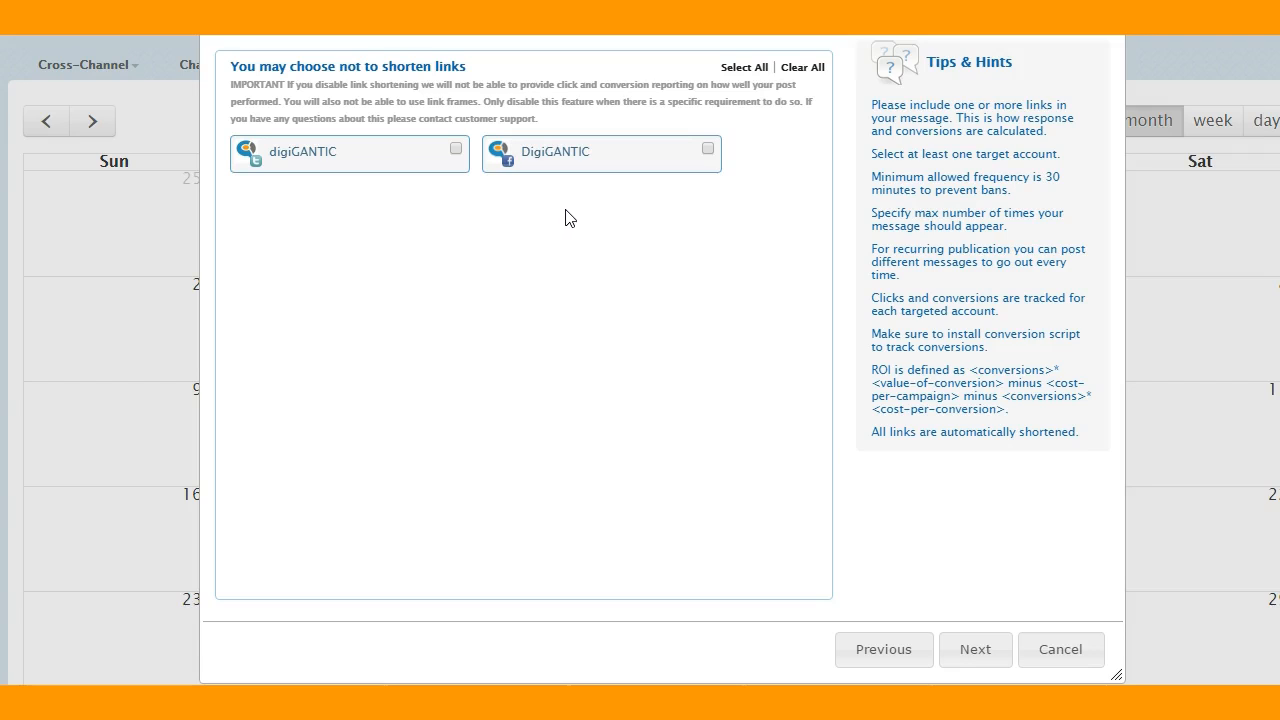
left_click(972, 652)
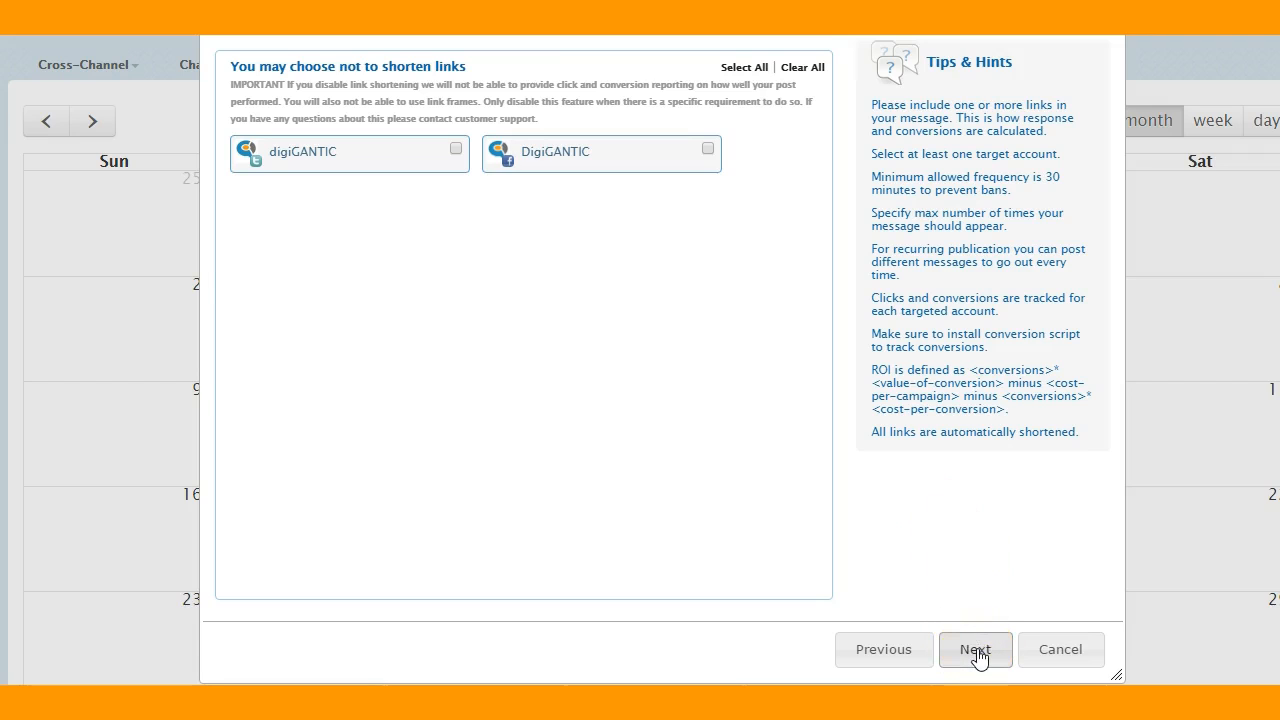
left_click(976, 652)
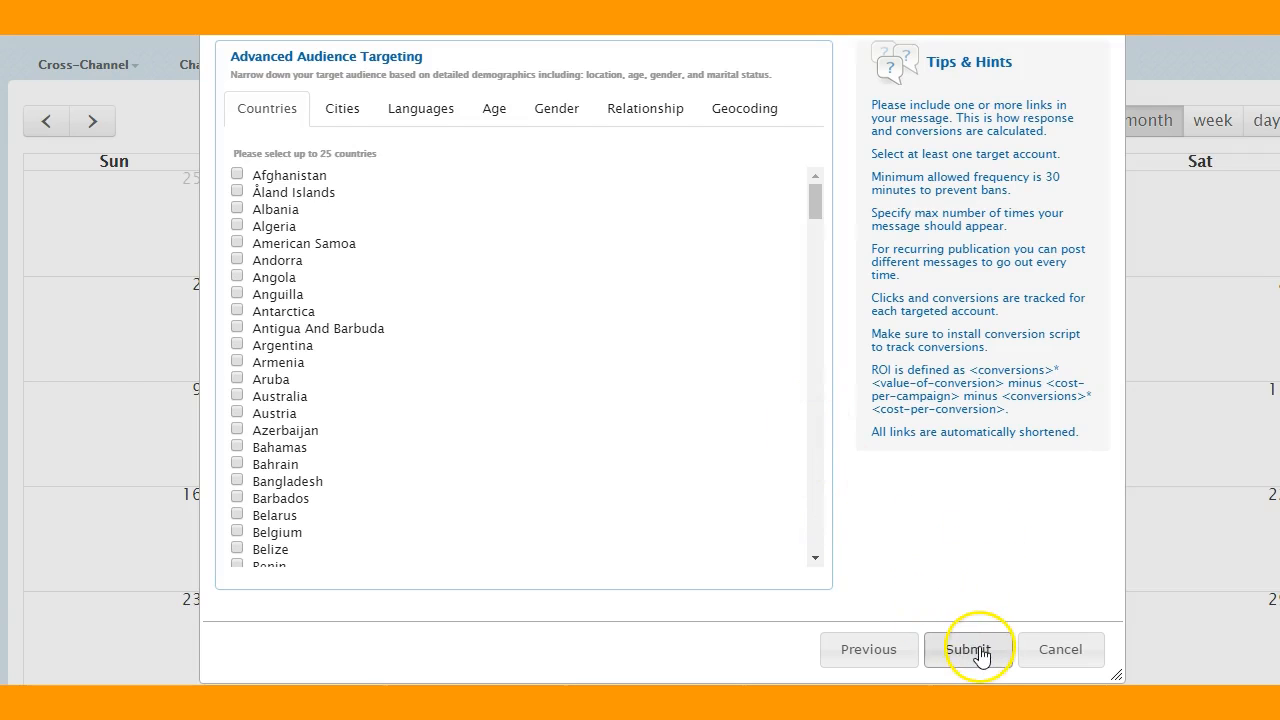
left_click(1066, 658)
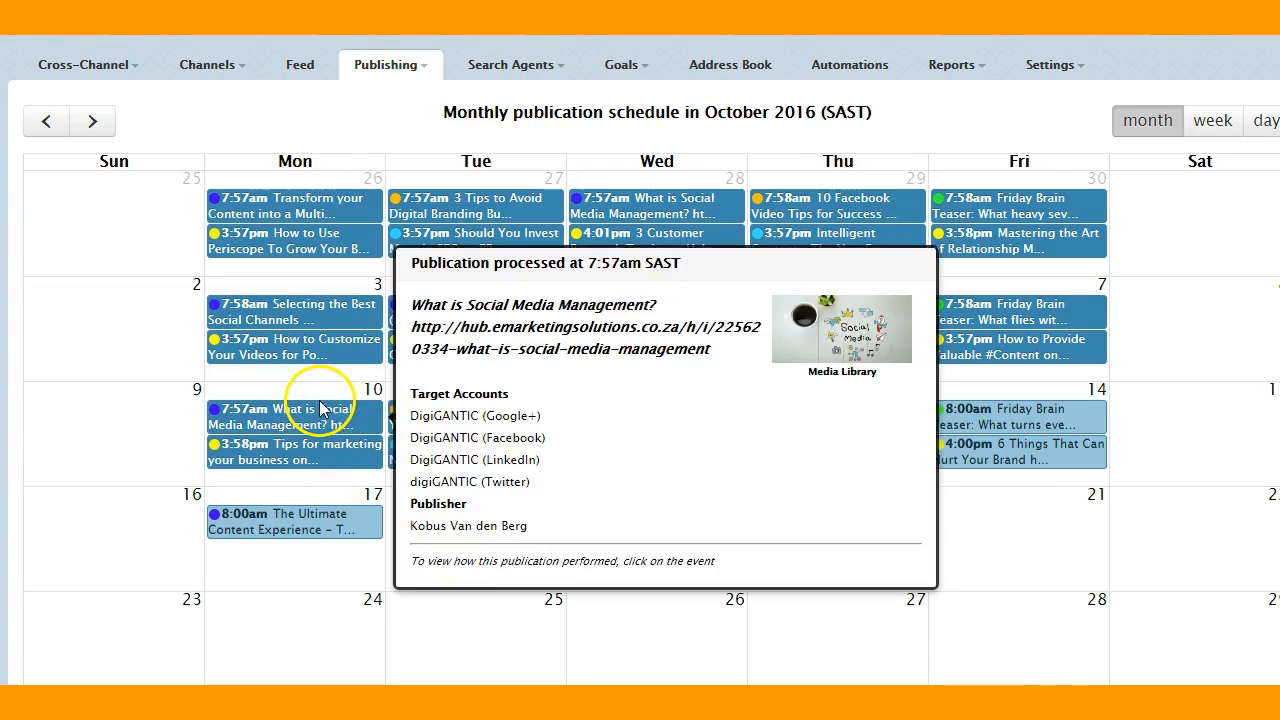
Open the RSS syndication setup, examine its RSS feed and Curate content options, and close it without saving.
left_click(423, 70)
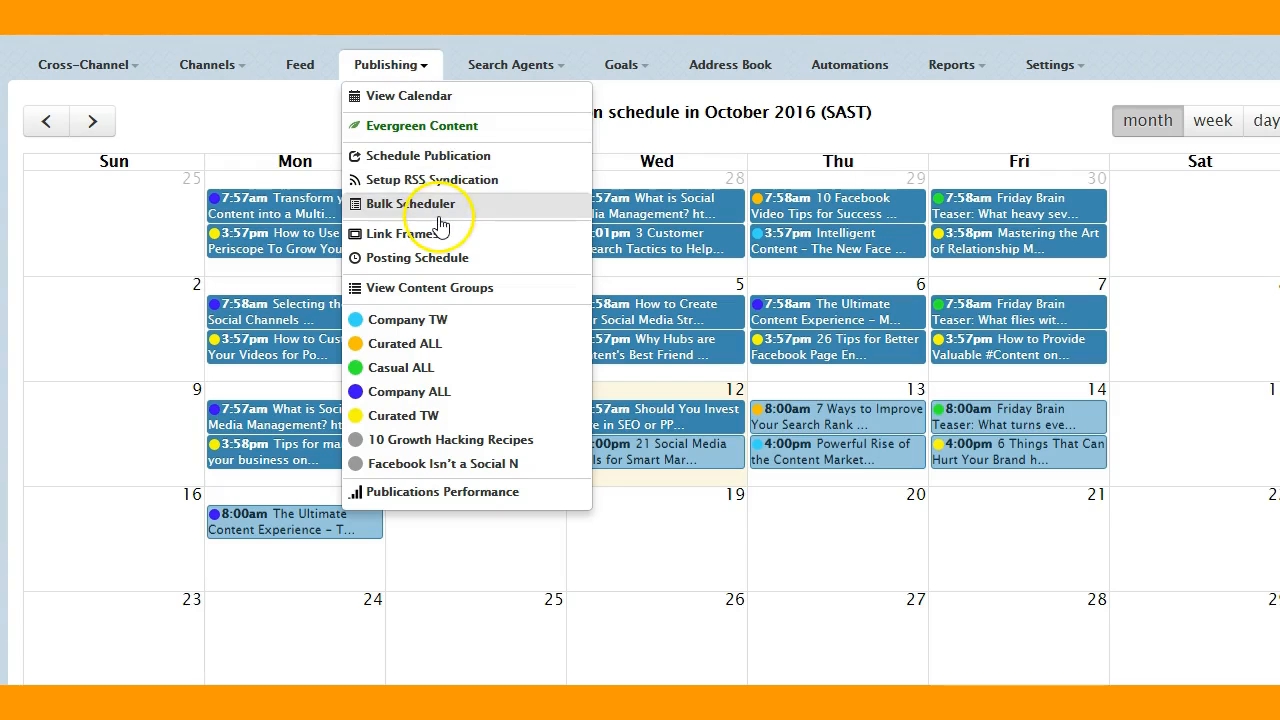
left_click(440, 183)
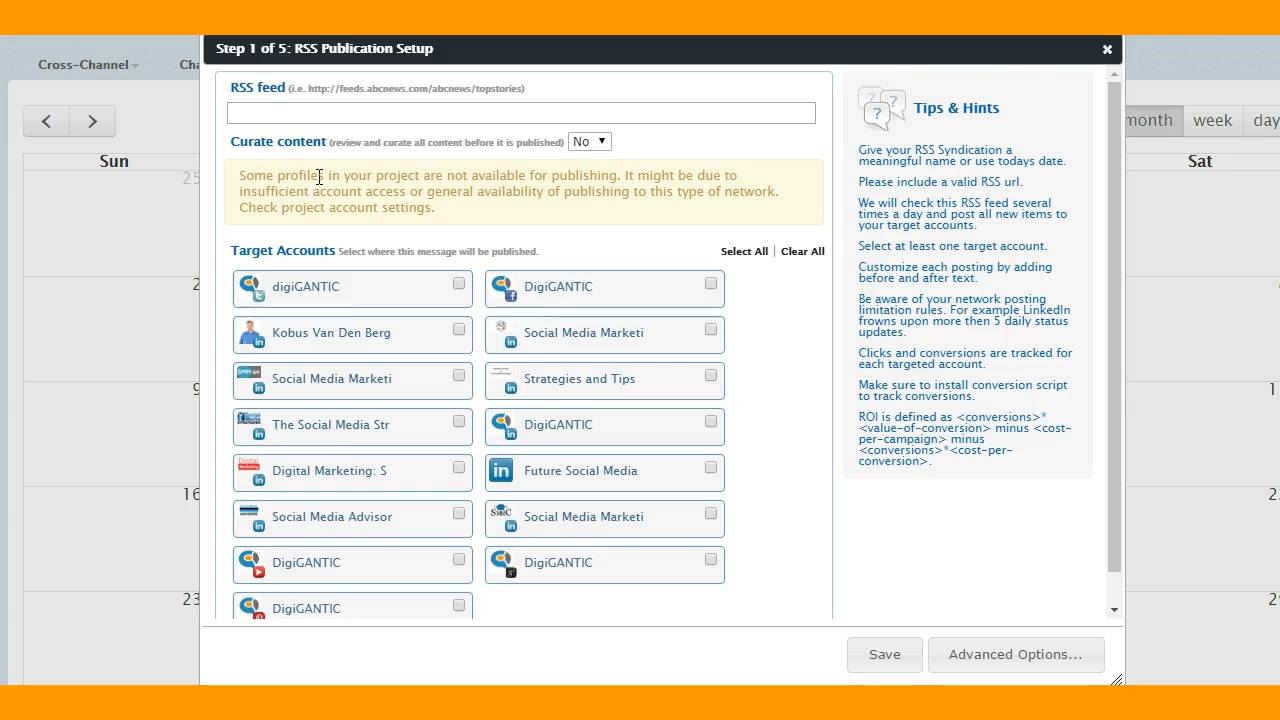
left_click(356, 116)
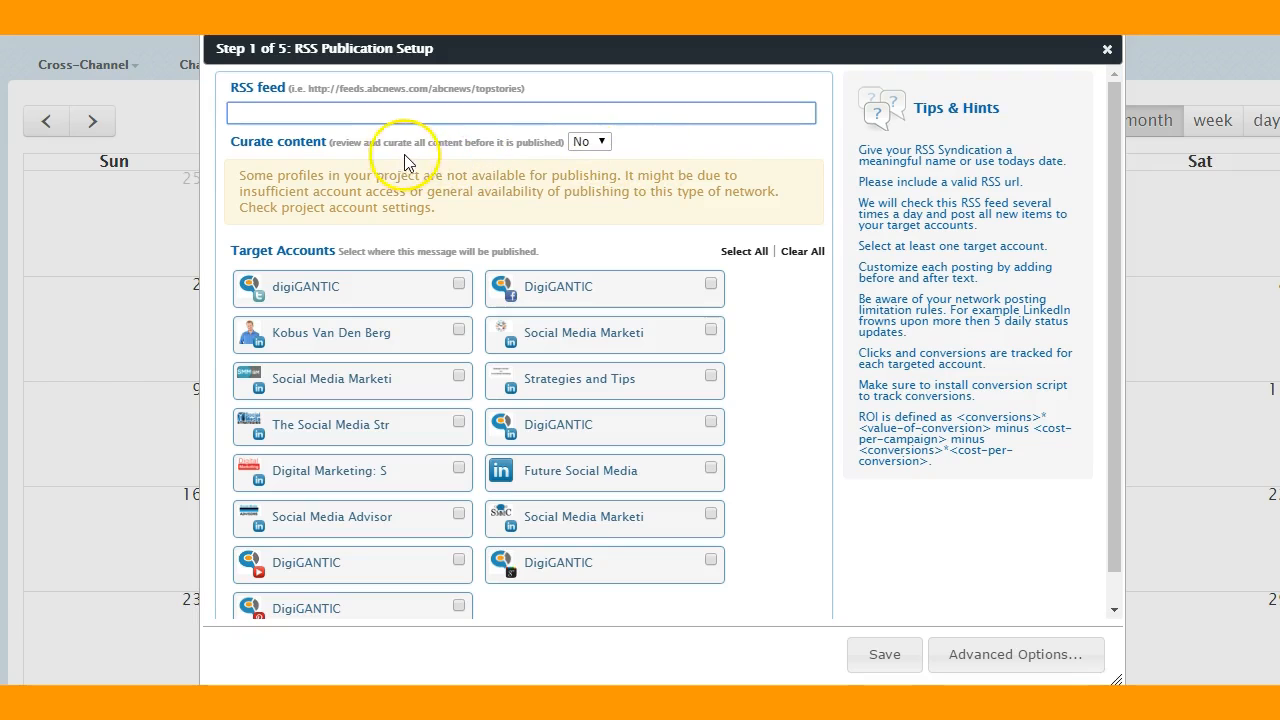
left_click(597, 143)
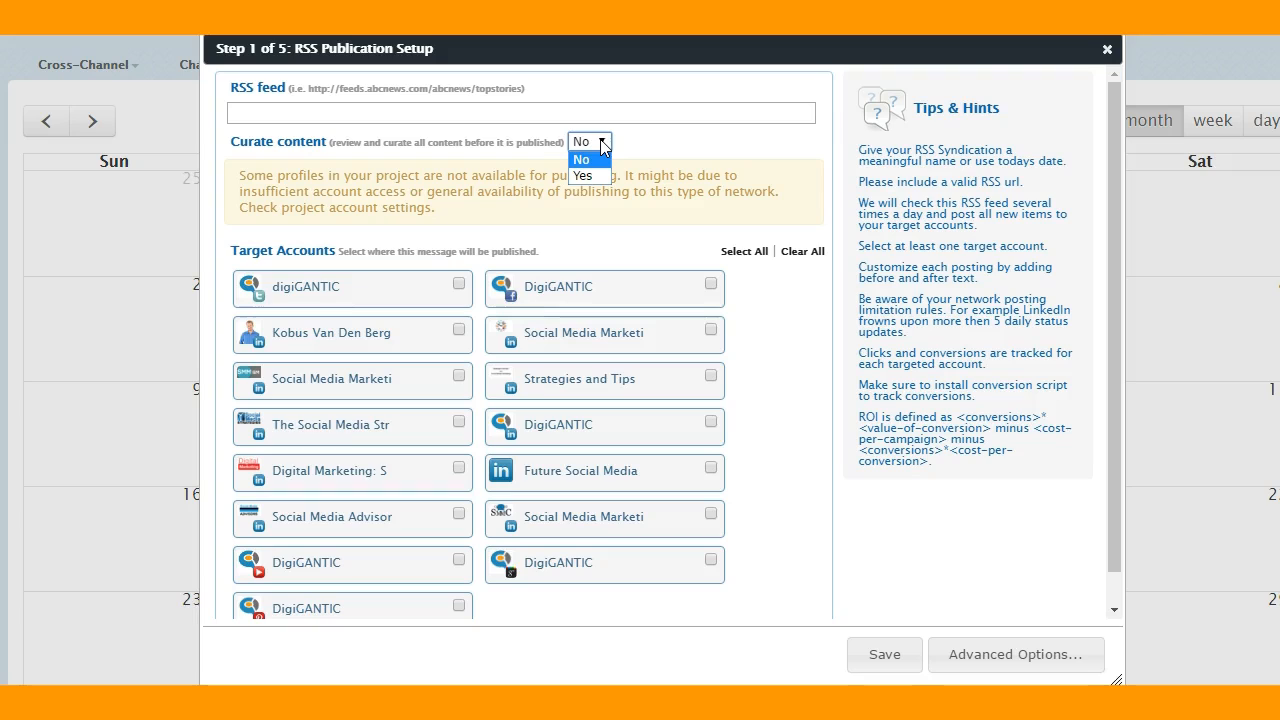
left_click(587, 177)
left_click(588, 163)
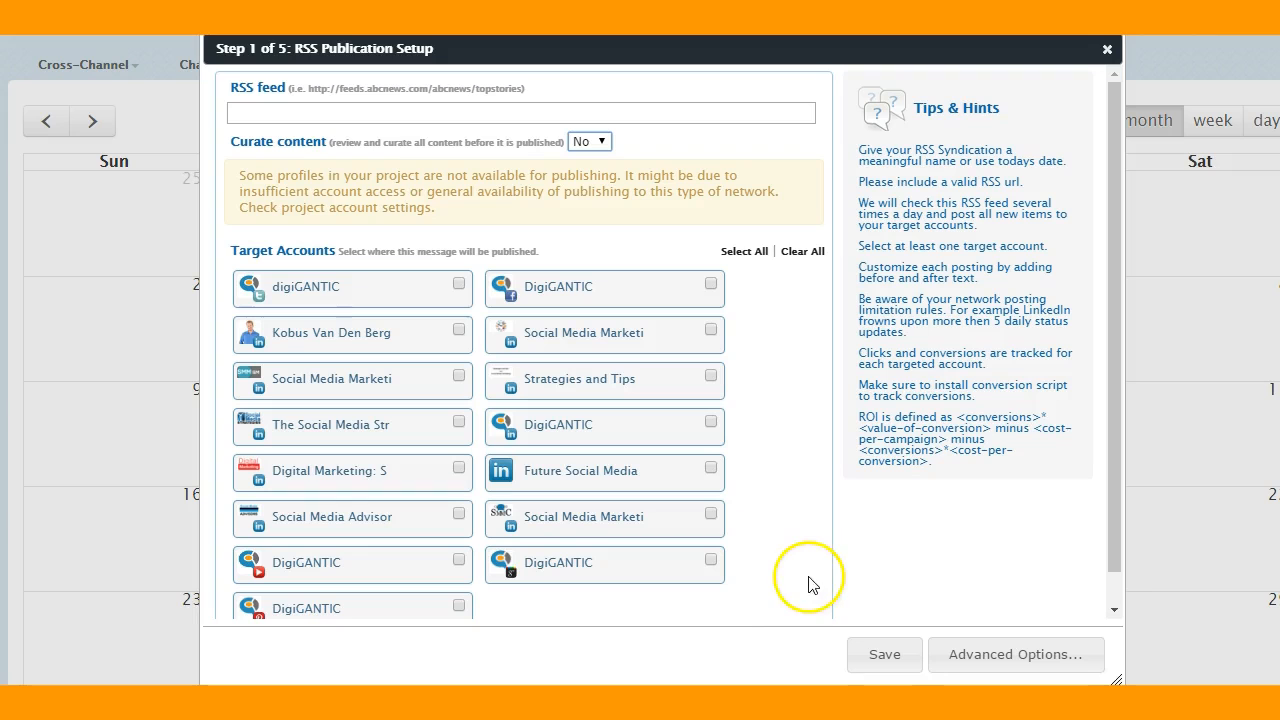
left_click(1107, 48)
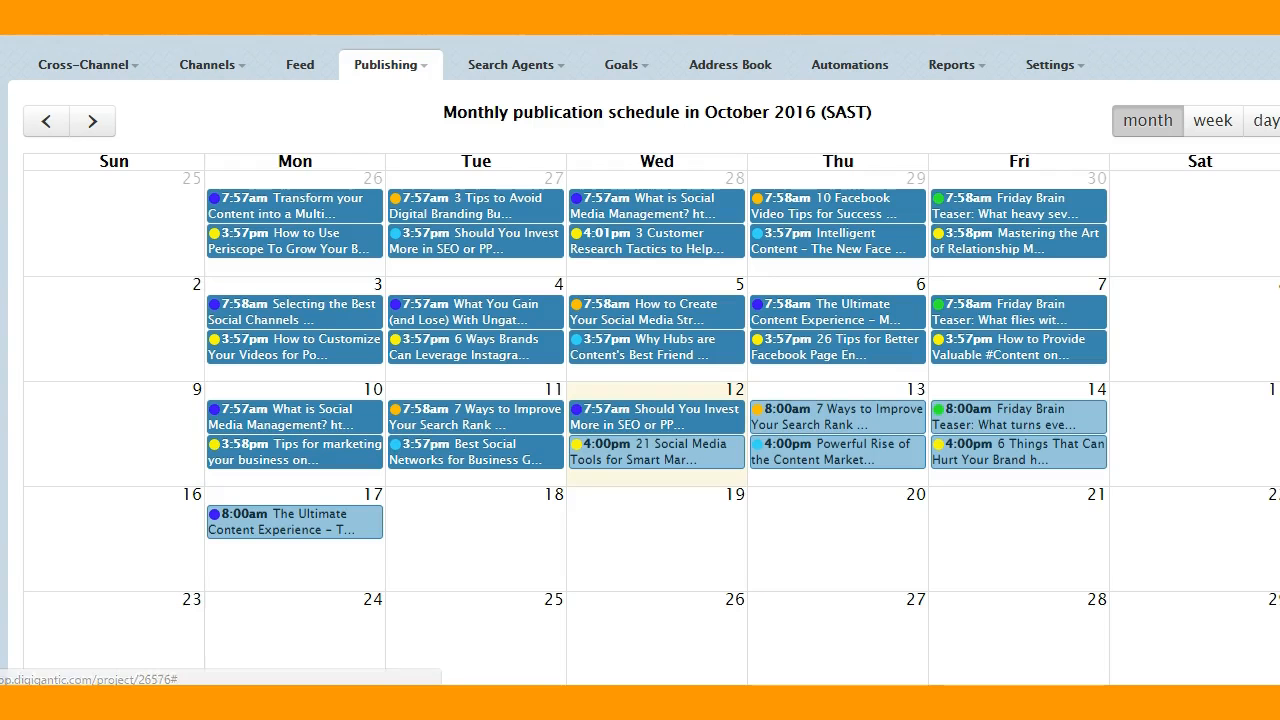
Start the Bulk Scheduler using a new content group, and bring up its file upload options.
left_click(390, 72)
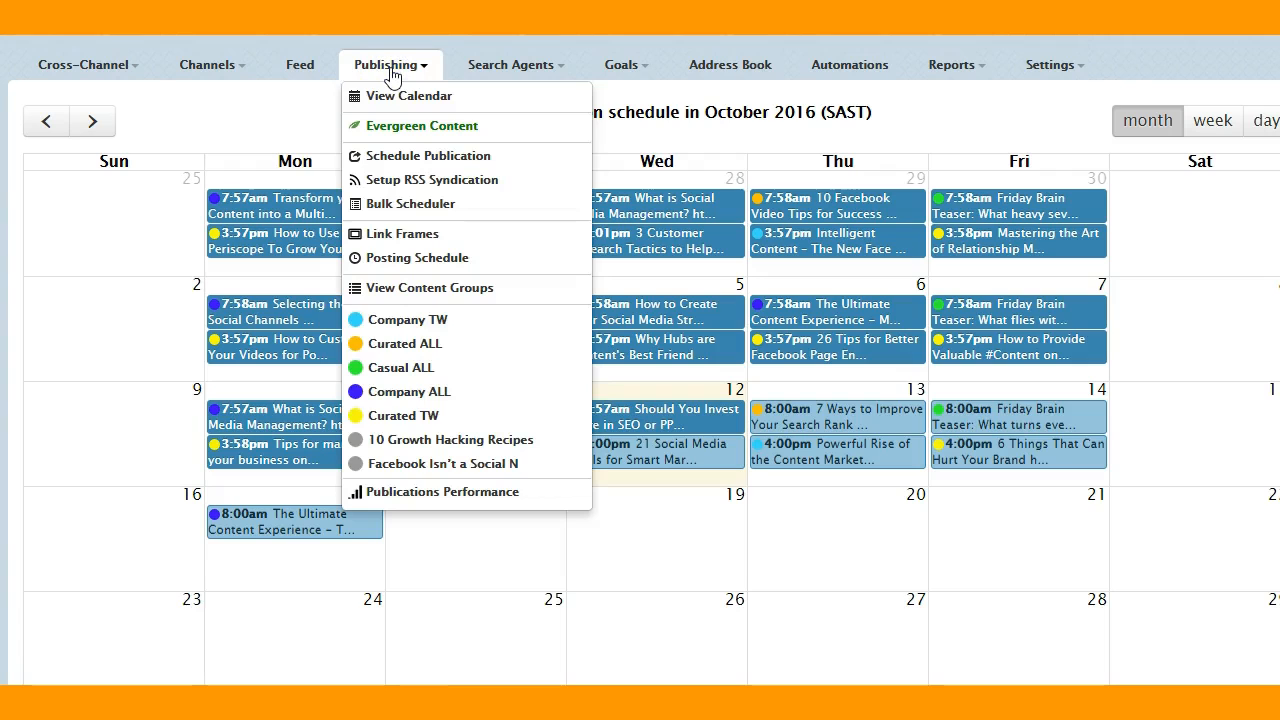
left_click(422, 204)
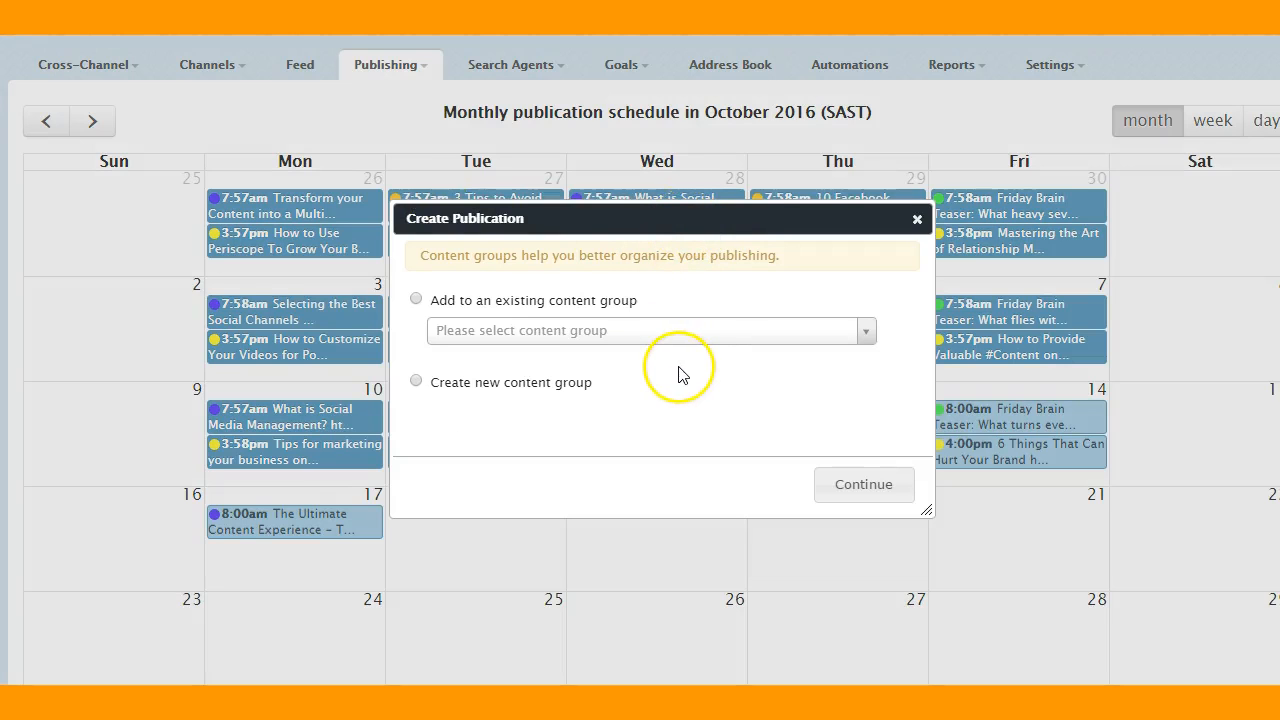
left_click(440, 388)
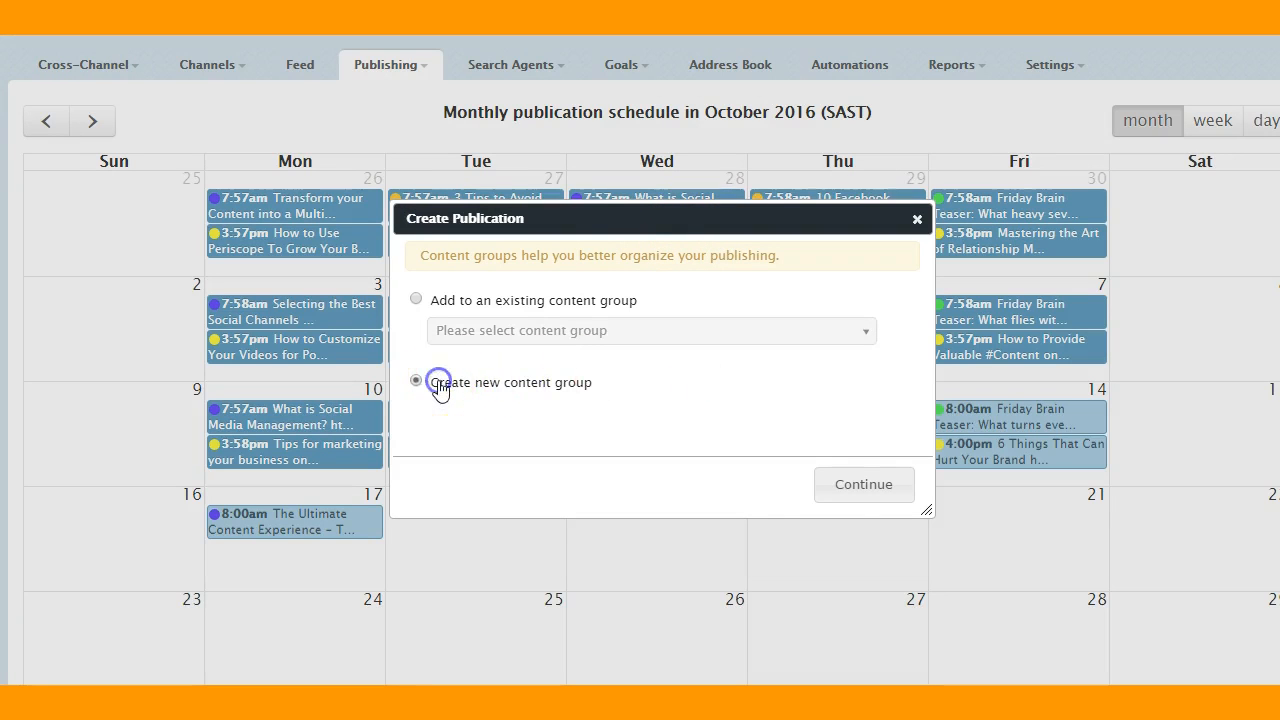
left_click(866, 486)
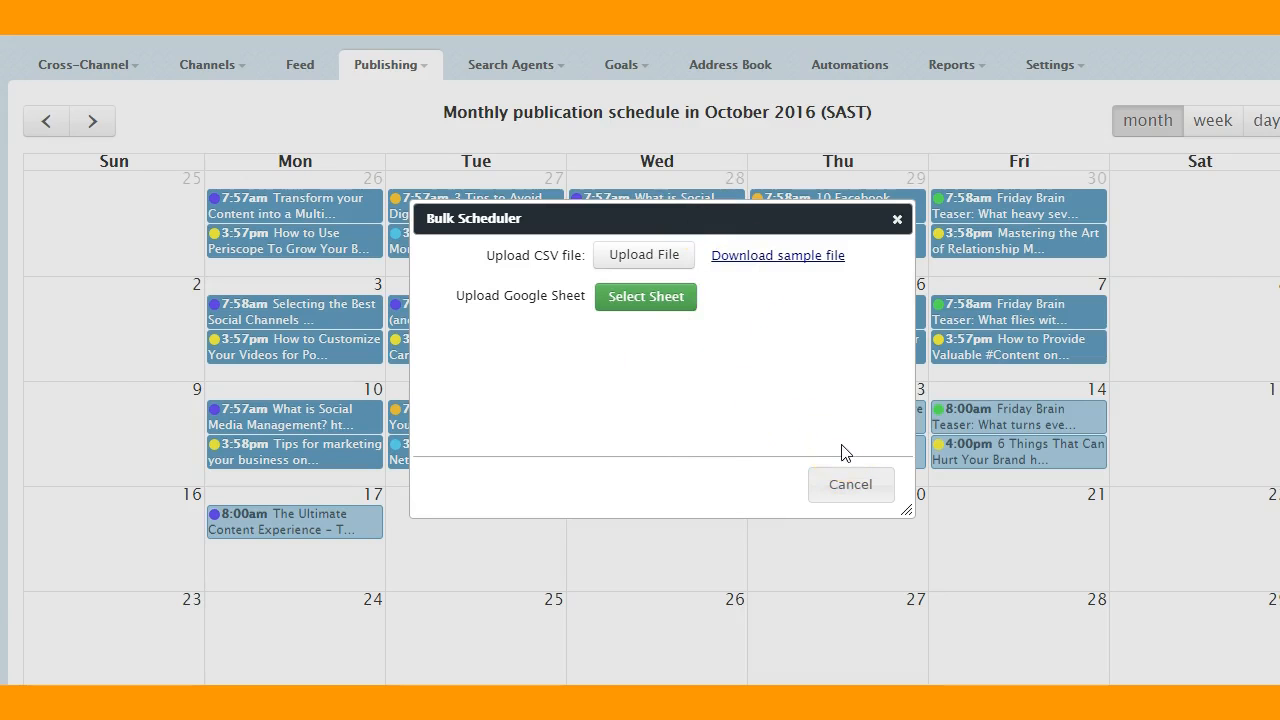
Cancel the Bulk Scheduler without uploading a file, and look over the Evergreen Content page.
left_click(848, 485)
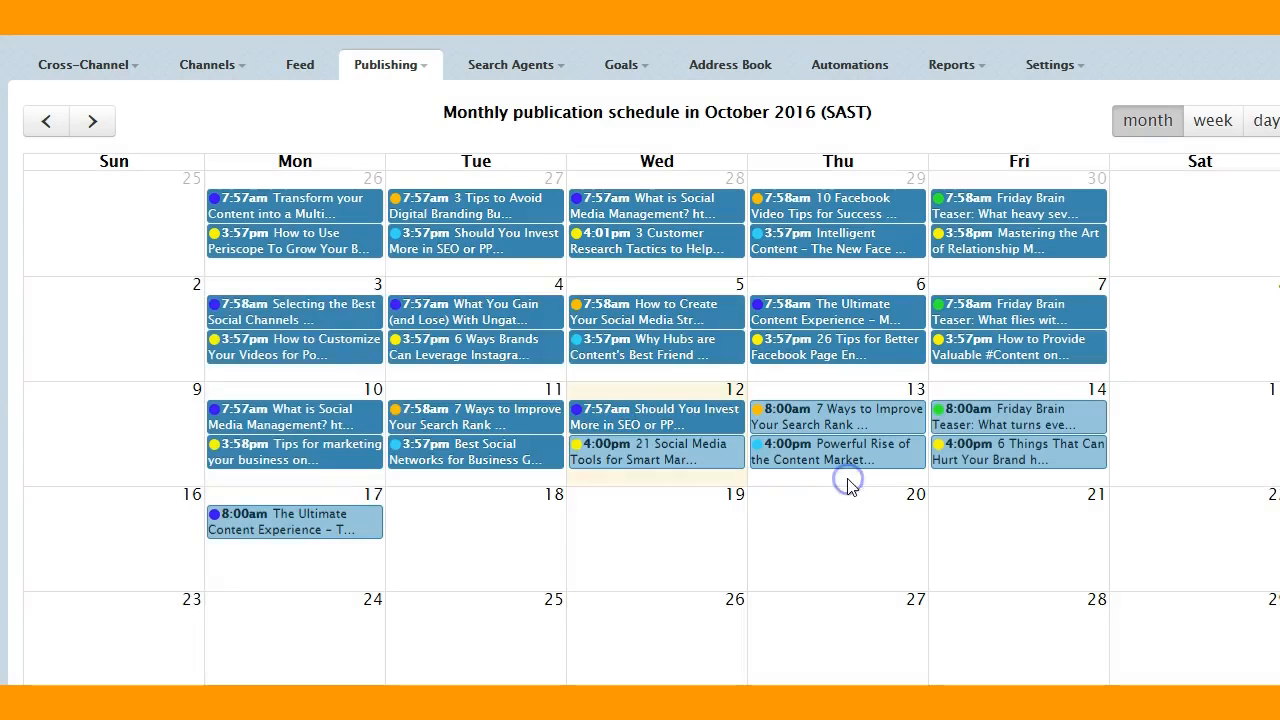
left_click(392, 66)
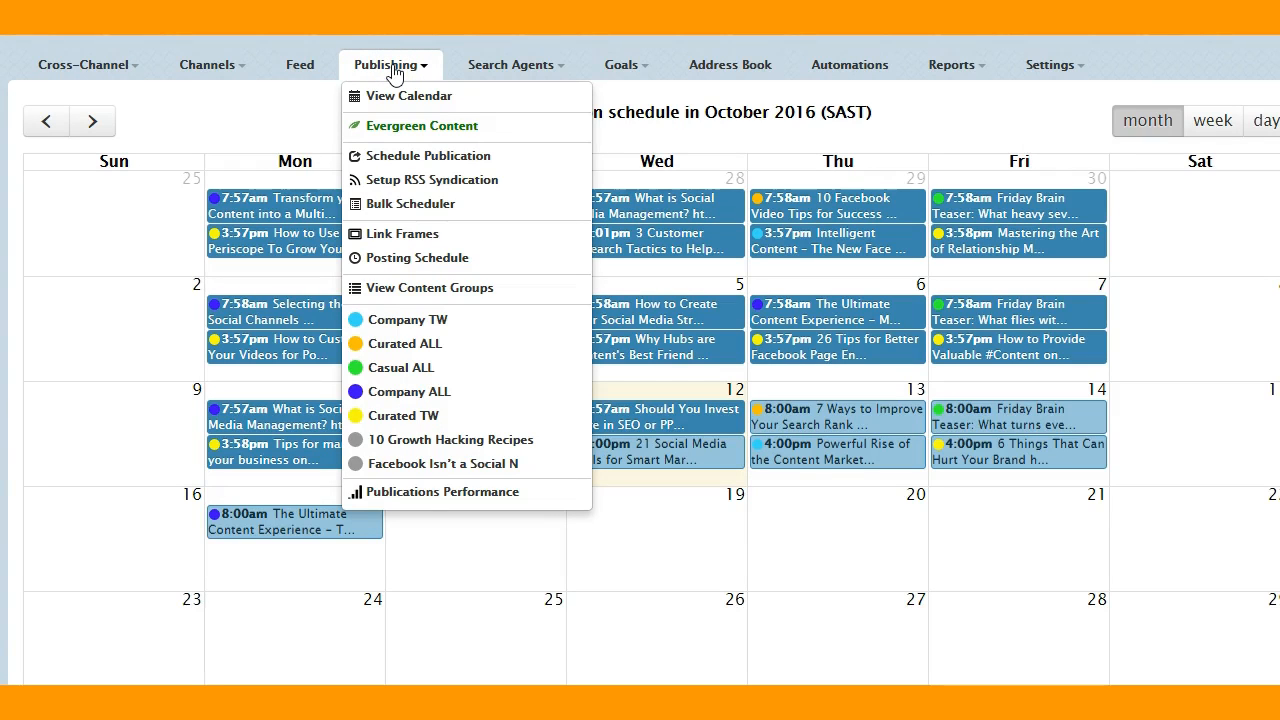
left_click(420, 69)
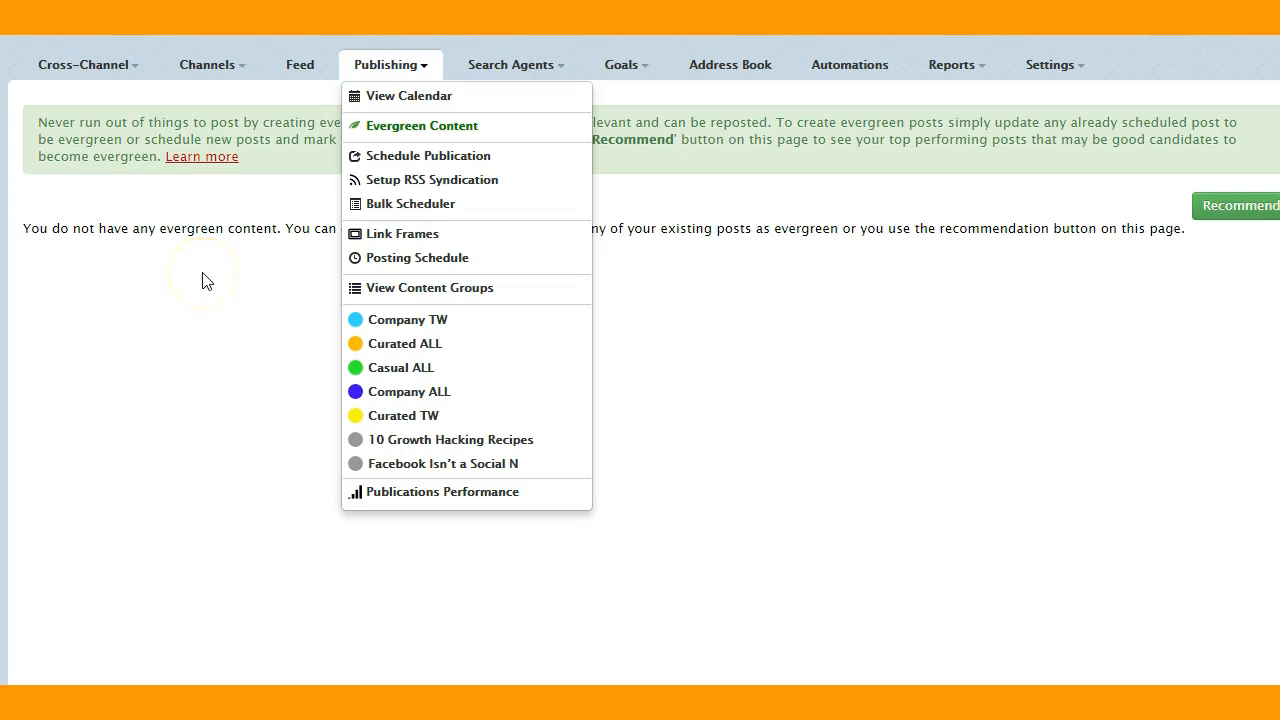
left_click(486, 129)
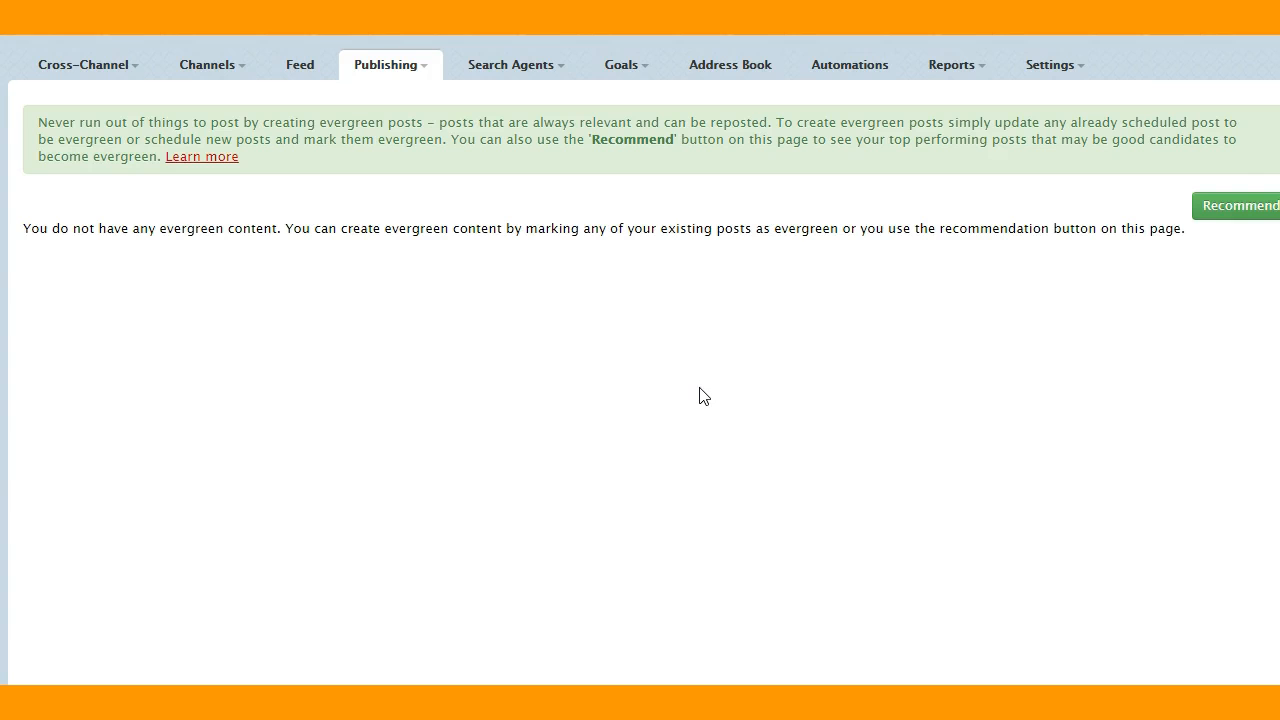
Return to the publishing calendar, review the performance of the October 10 "What is Social Media Management?" publication, and close its details.
left_click(406, 63)
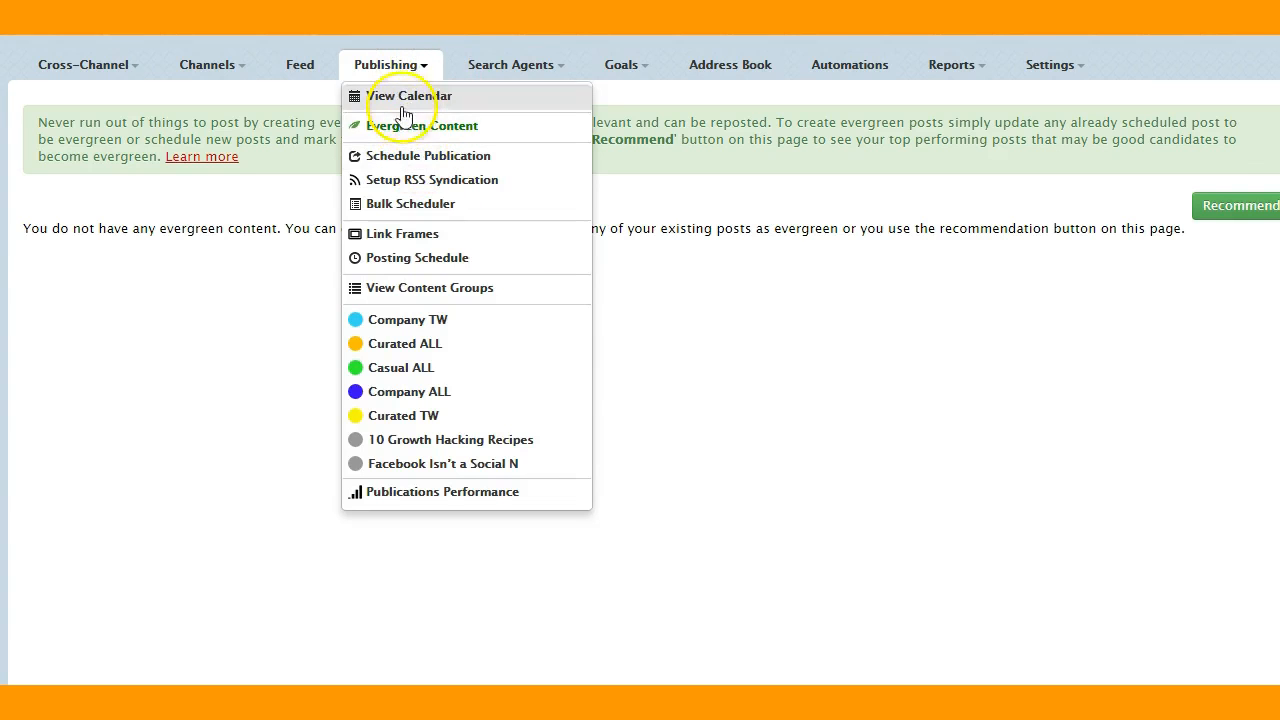
left_click(400, 95)
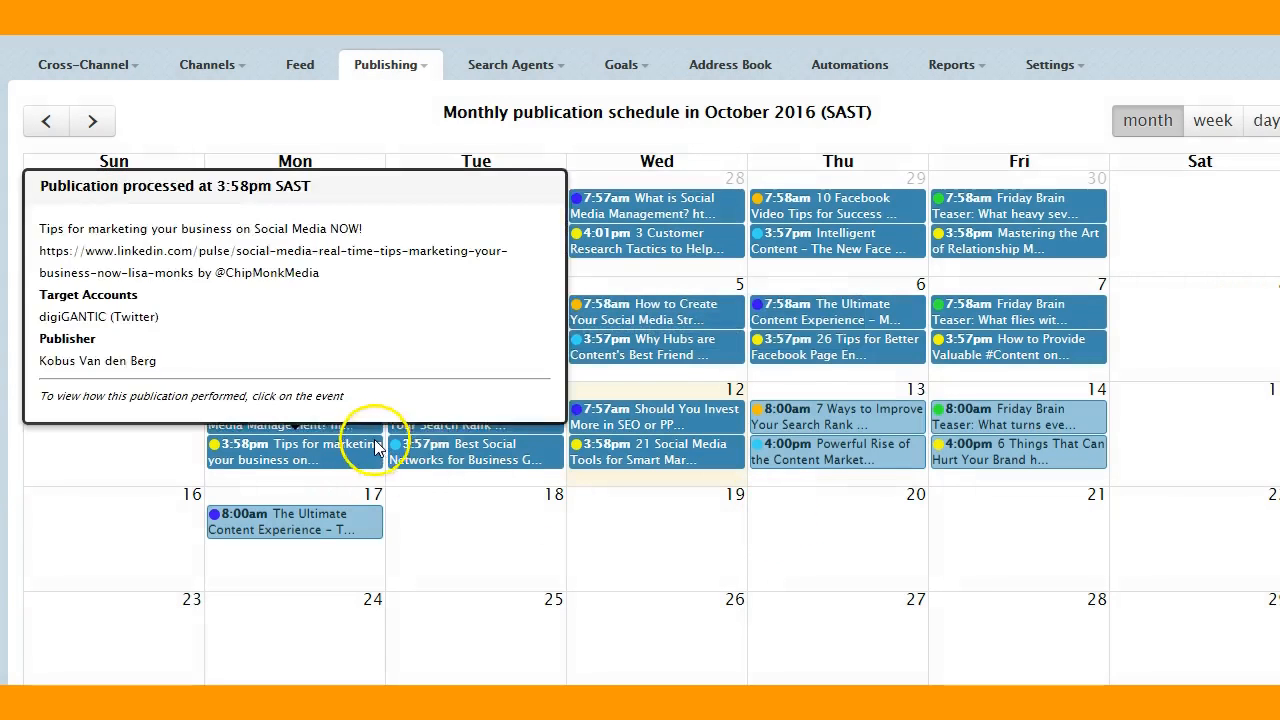
mouse_move(290, 415)
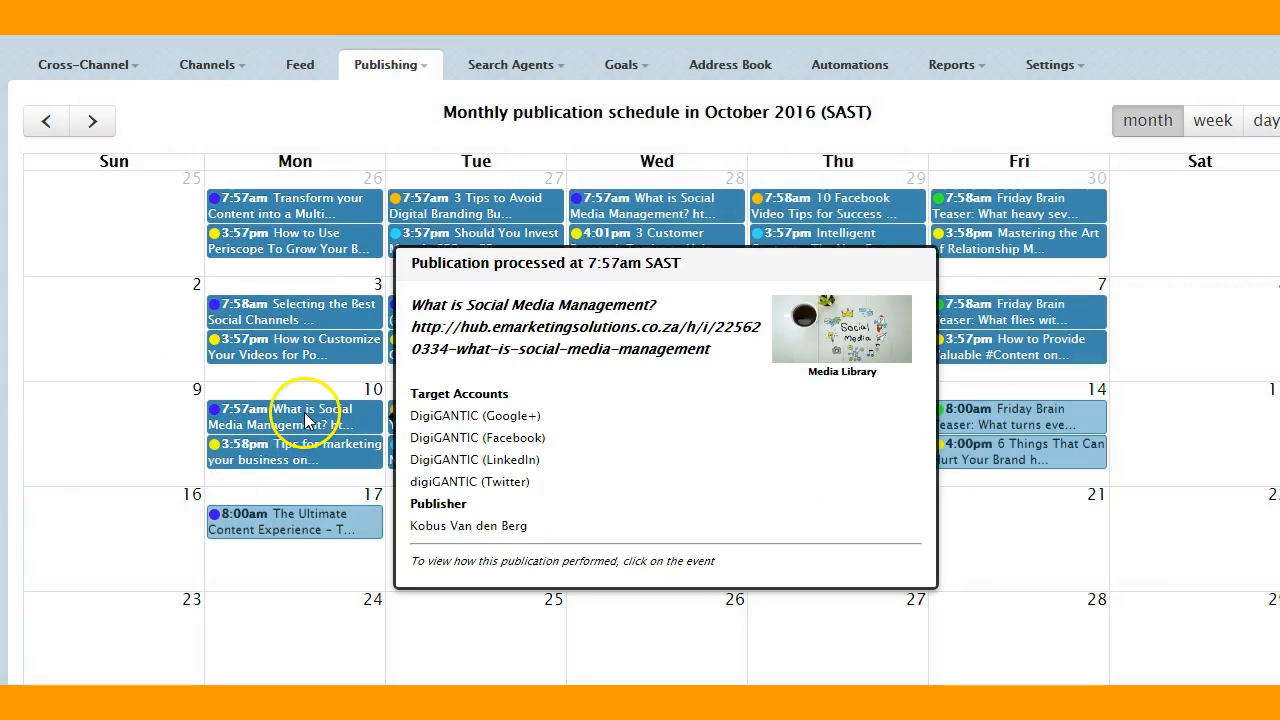
left_click(307, 423)
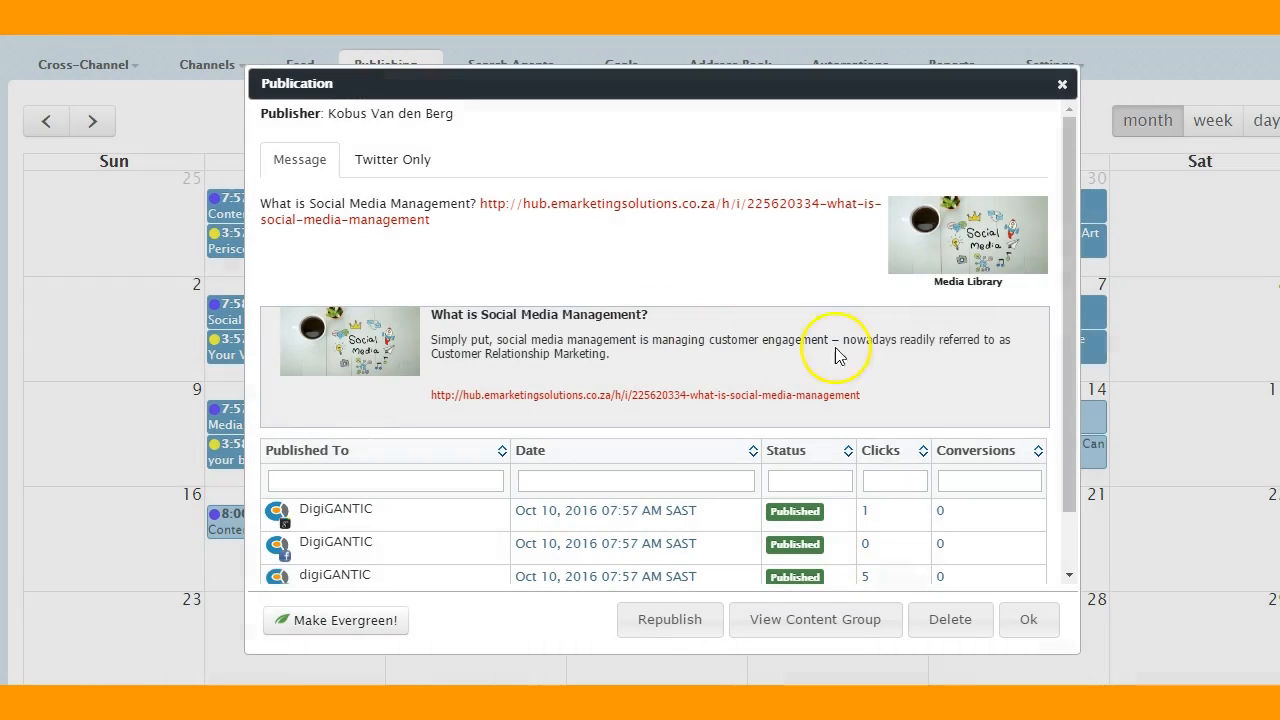
left_click_drag(1067, 278, 1068, 360)
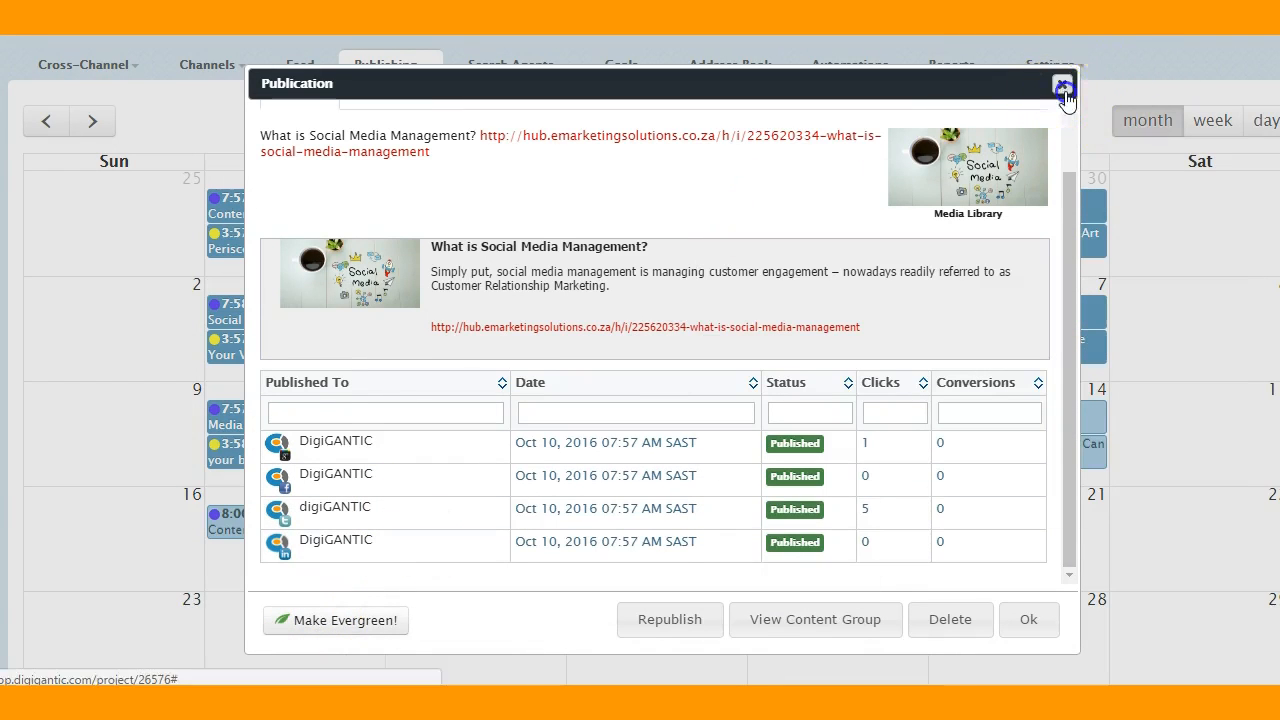
left_click(1062, 84)
Open the Company ALL content group and examine its click and conversion summary.
left_click(403, 66)
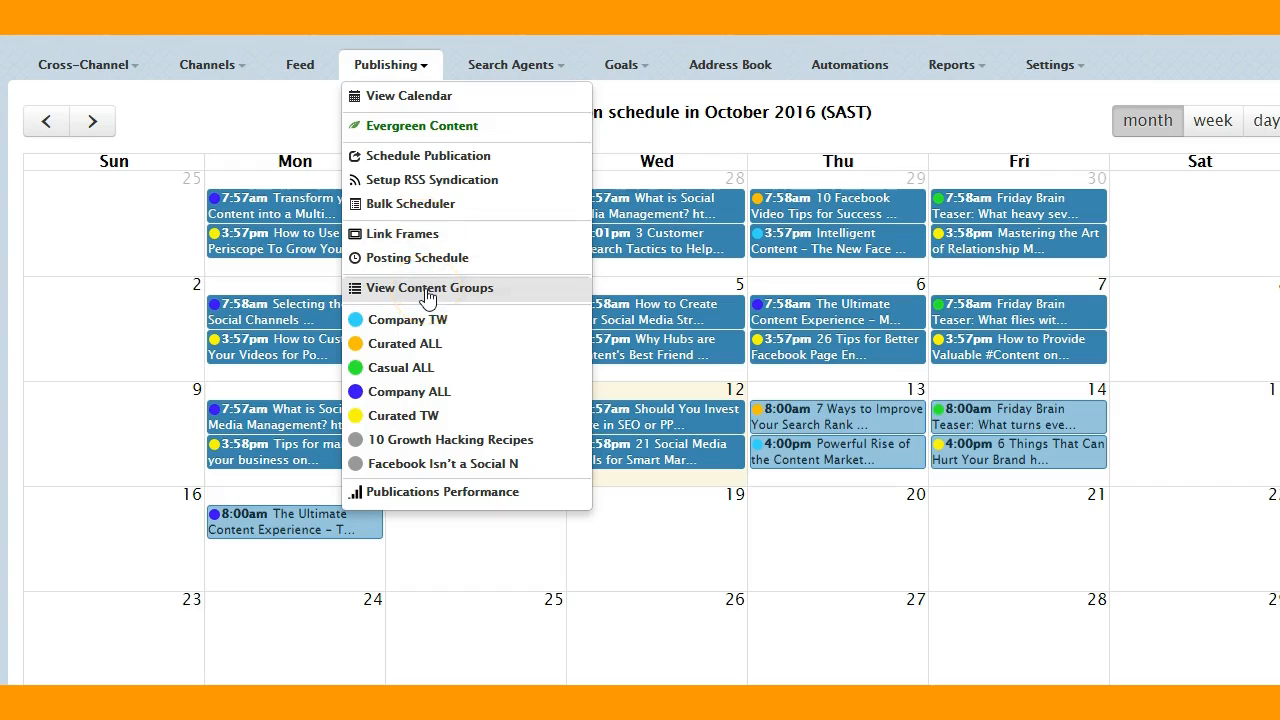
left_click(399, 392)
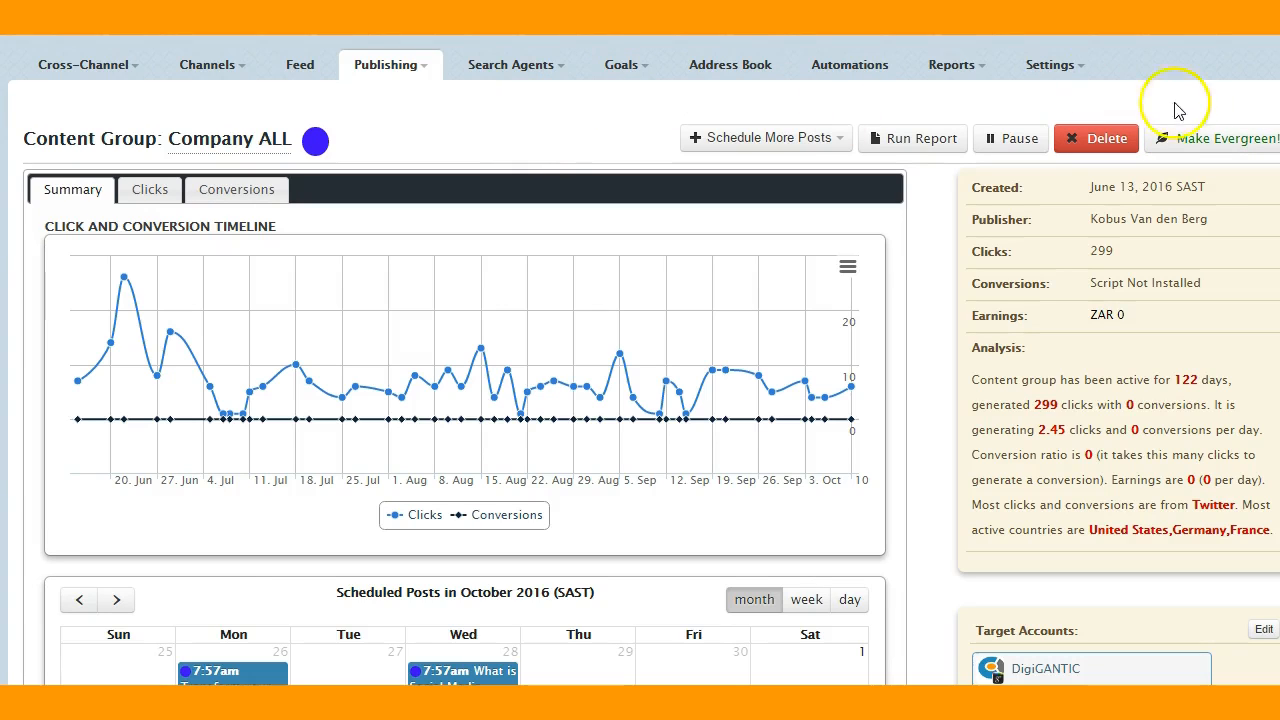
Open the Posting Schedule, examine the posting times for each weekday, and close it without changes.
left_click(408, 72)
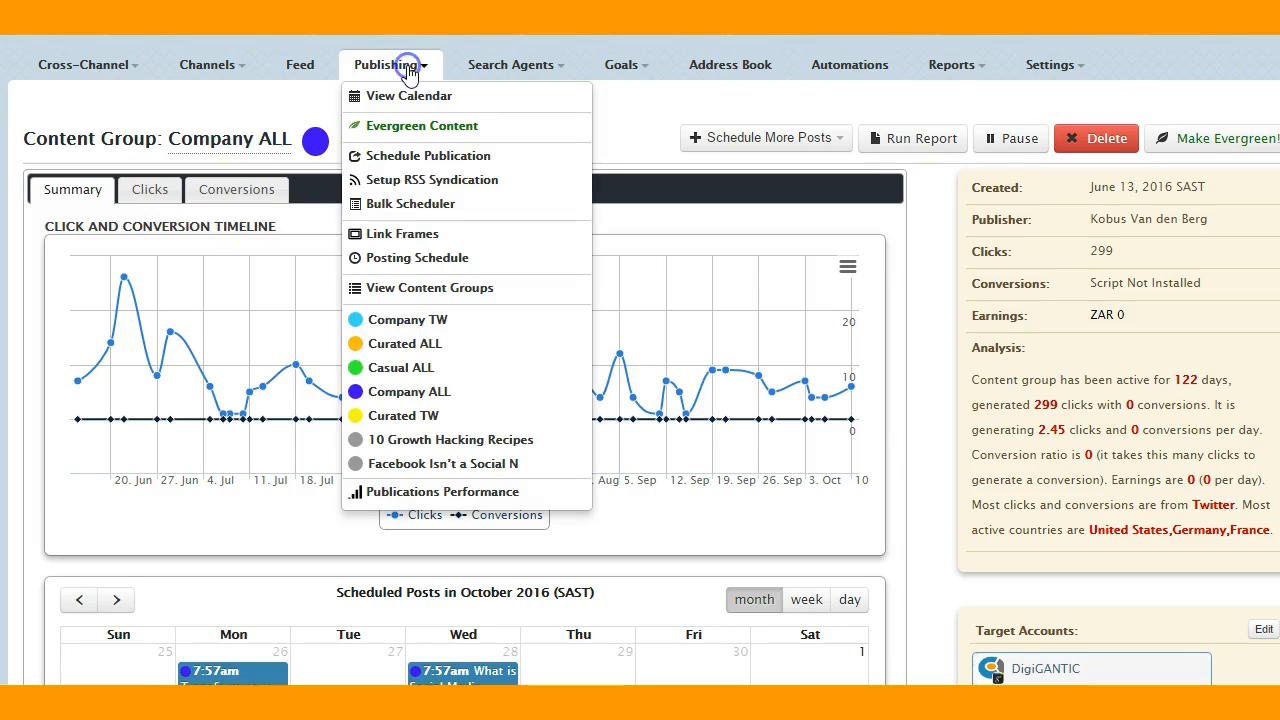
left_click(427, 100)
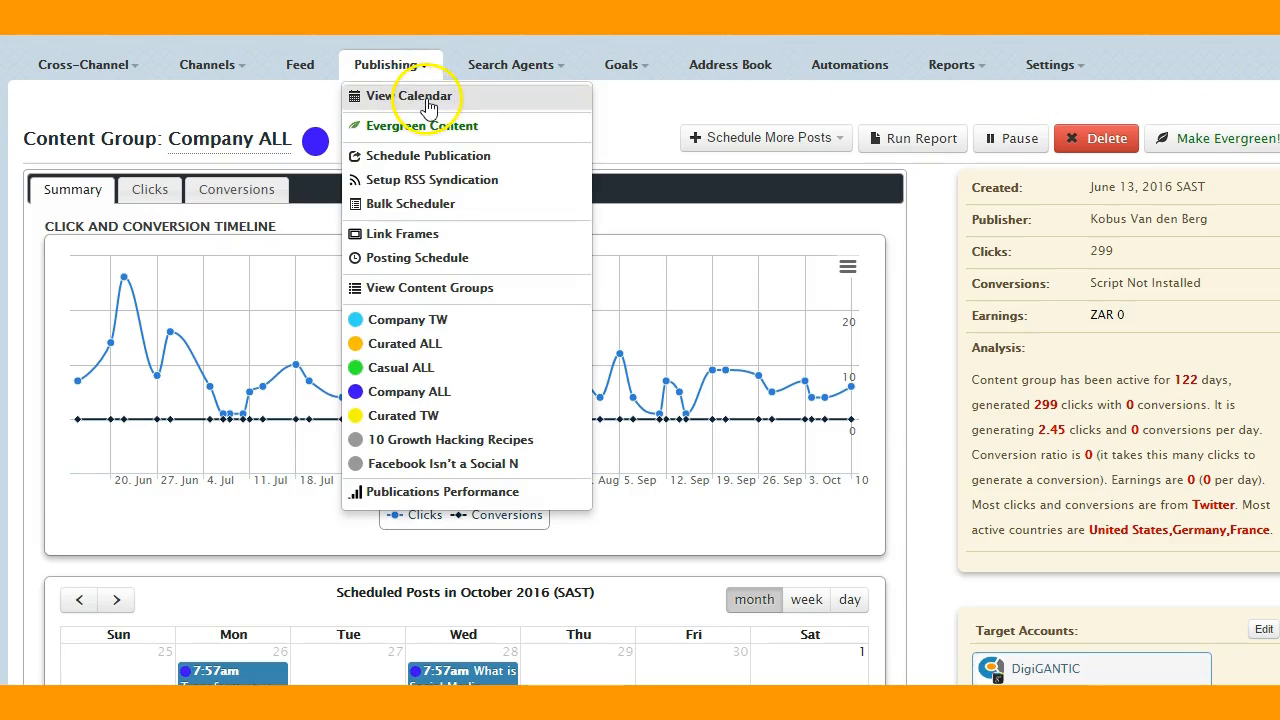
left_click(460, 98)
left_click(412, 255)
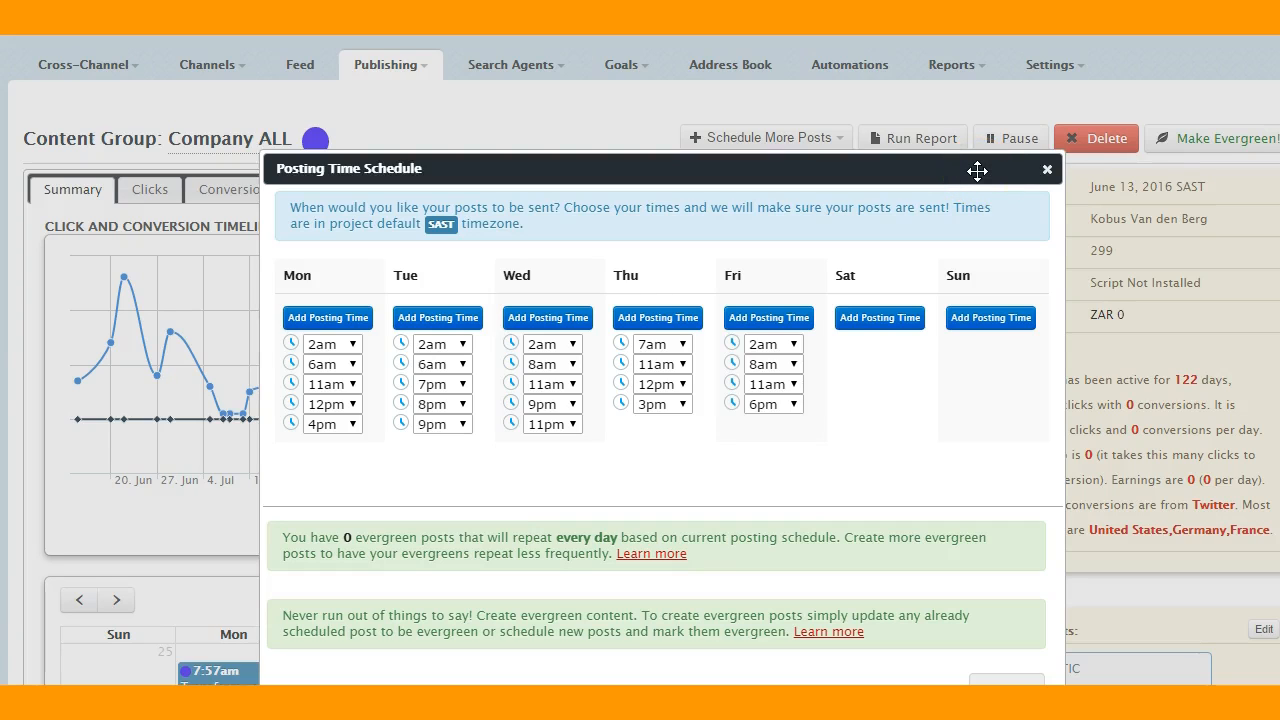
left_click(1046, 171)
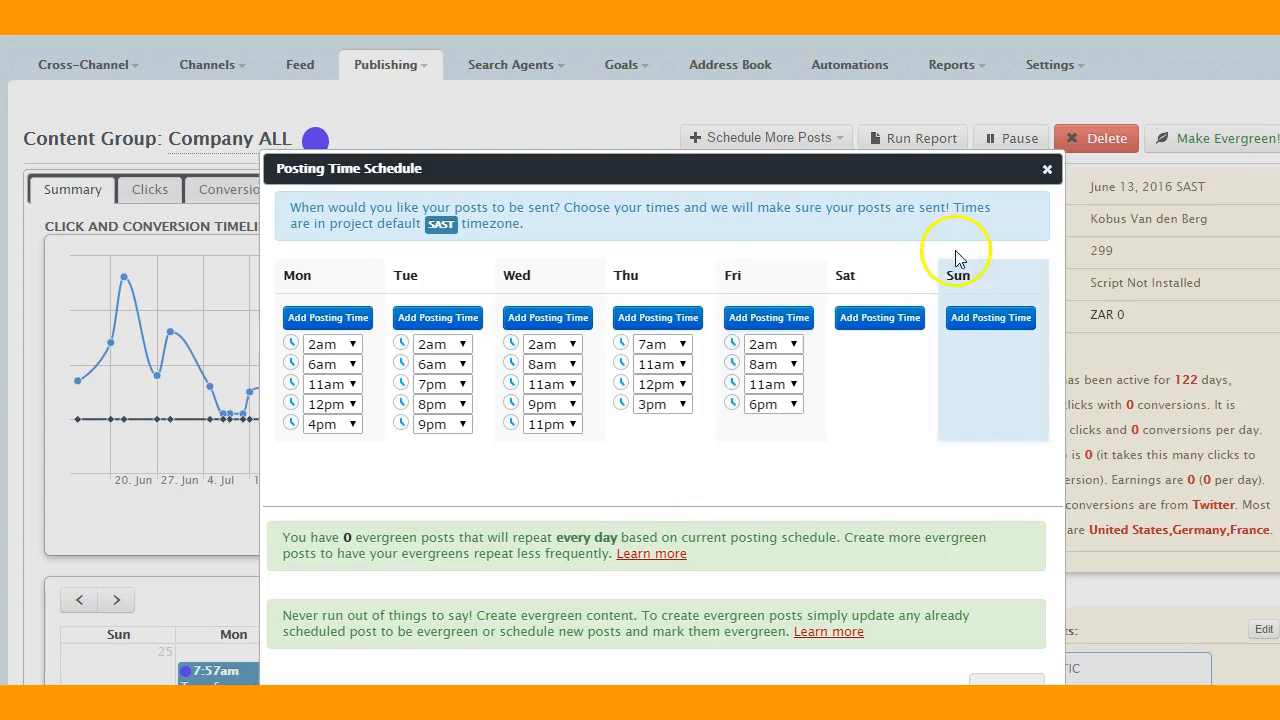
left_click(1047, 169)
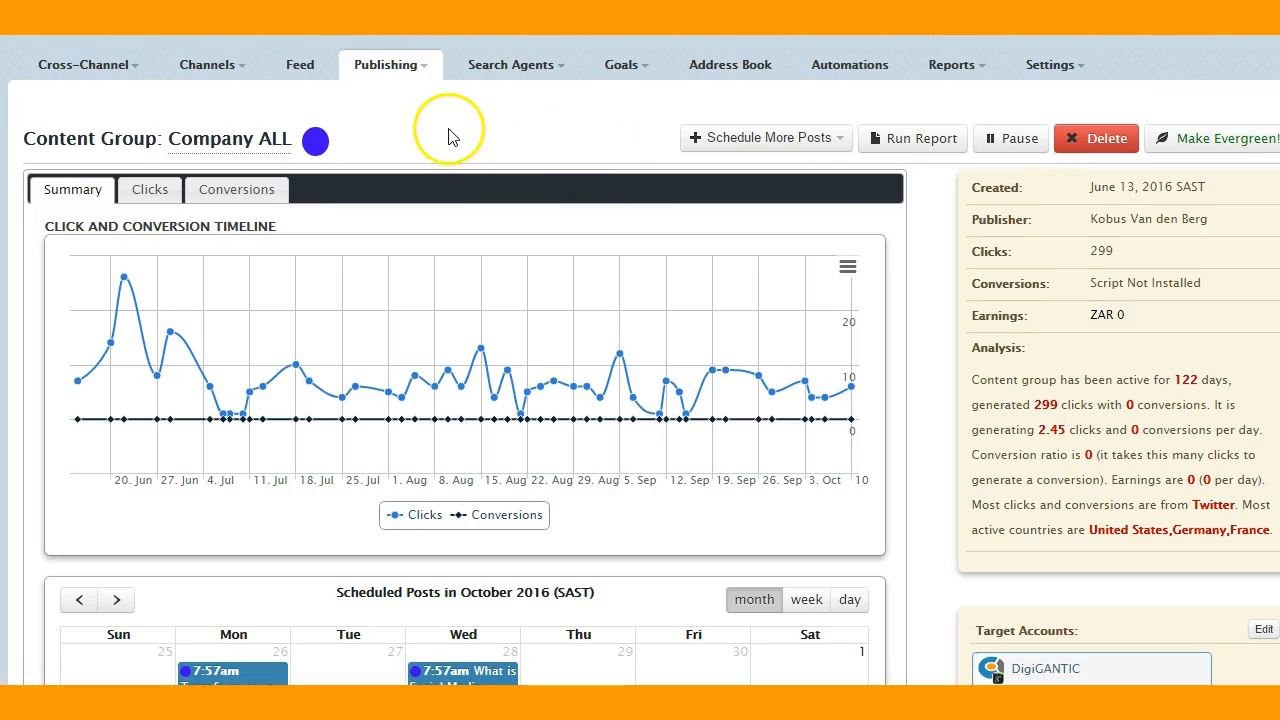